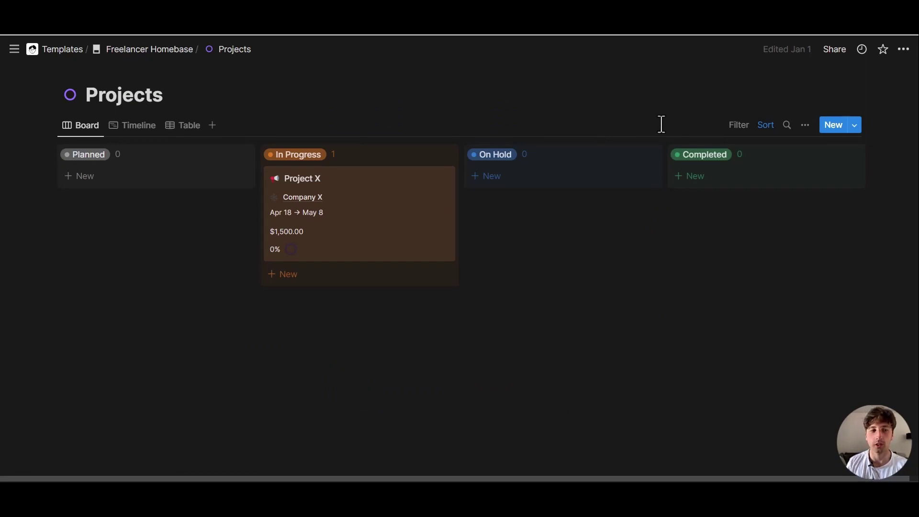
Step: From Freelancer Homebase, open the Projects board and bring up the New Project template's options
left_click(143, 49)
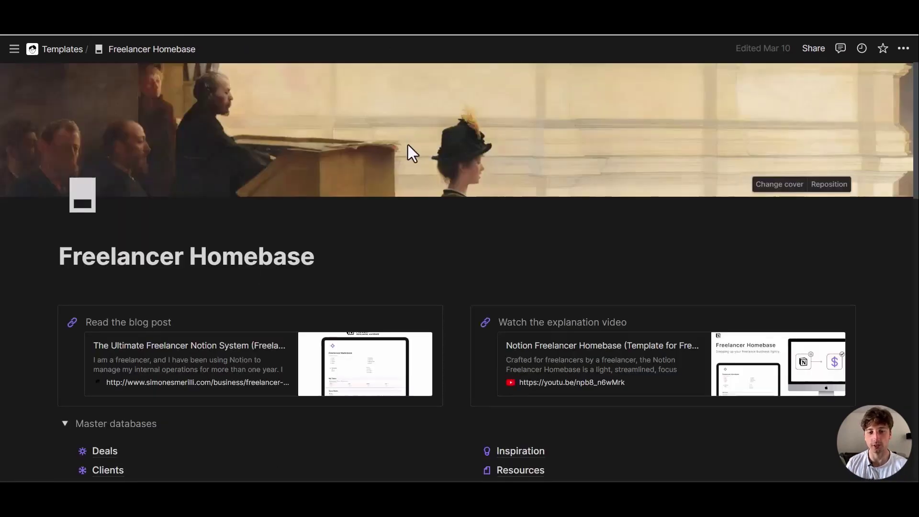
scroll(409, 141, "down", 3)
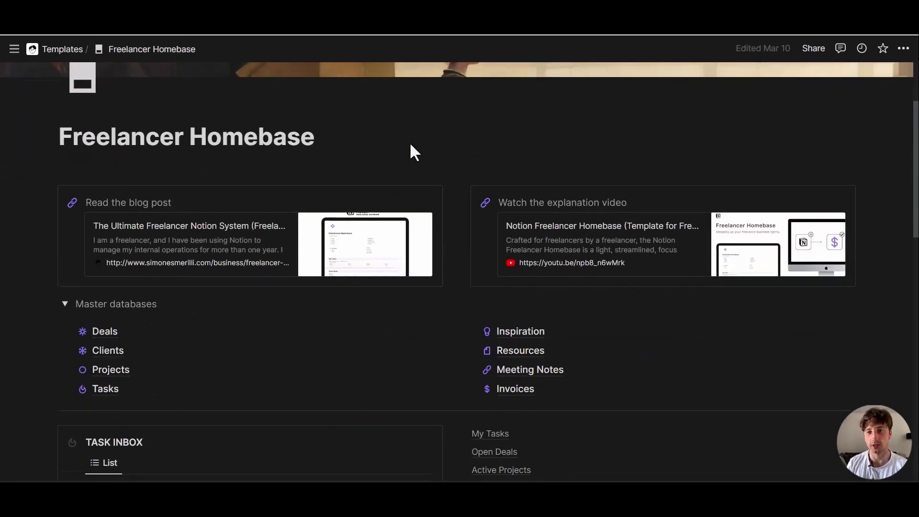
scroll(247, 209, "down", 3)
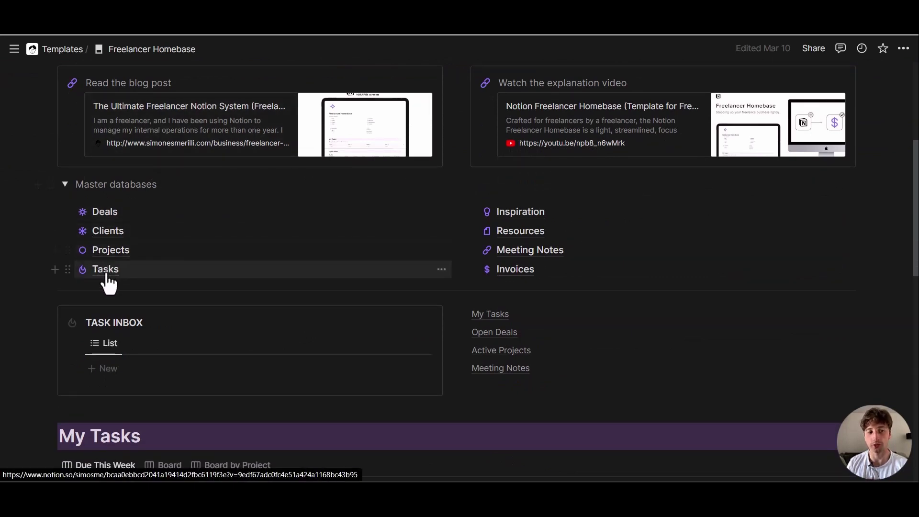
left_click(110, 251)
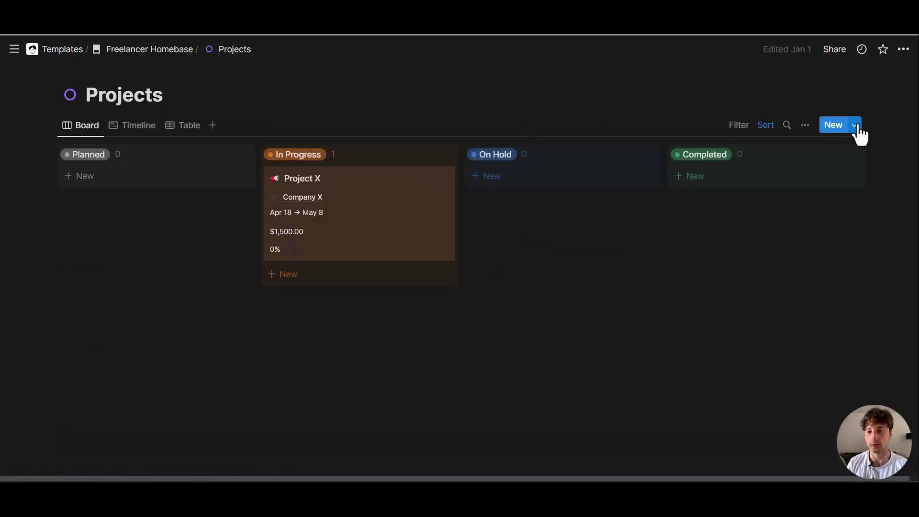
left_click(855, 125)
left_click(896, 181)
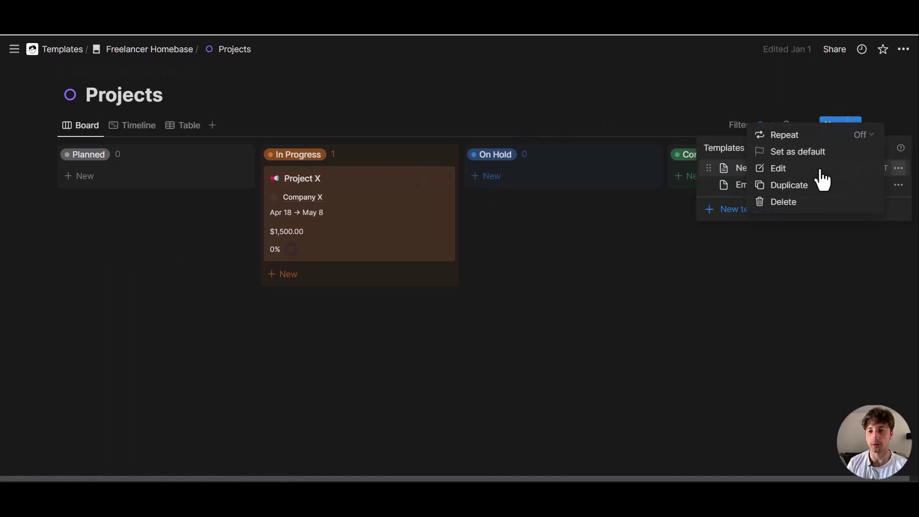
Step: Open the New Project template as a full page with its hidden properties expanded
left_click(813, 169)
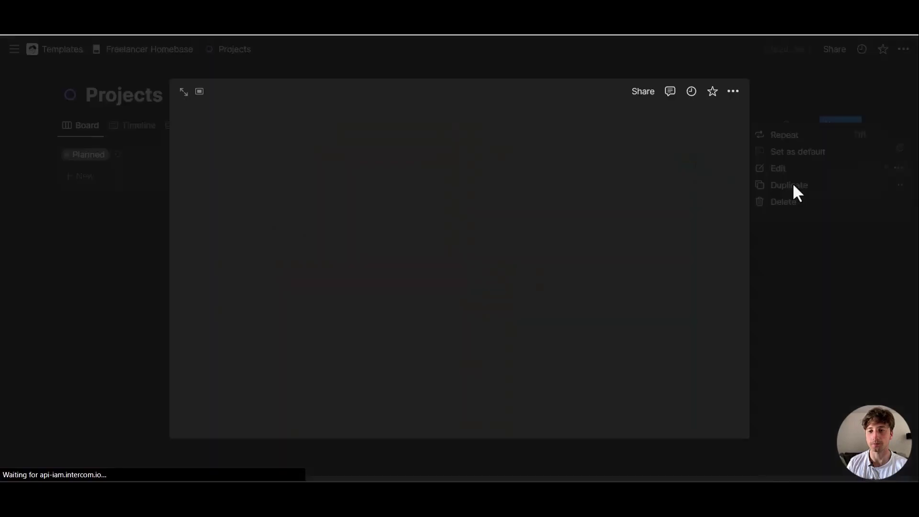
left_click(181, 94)
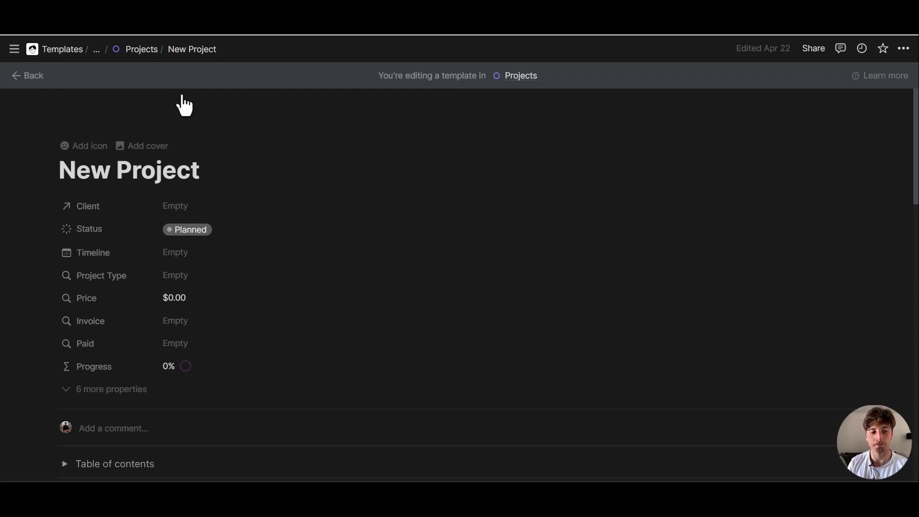
scroll(201, 115, "down", 3)
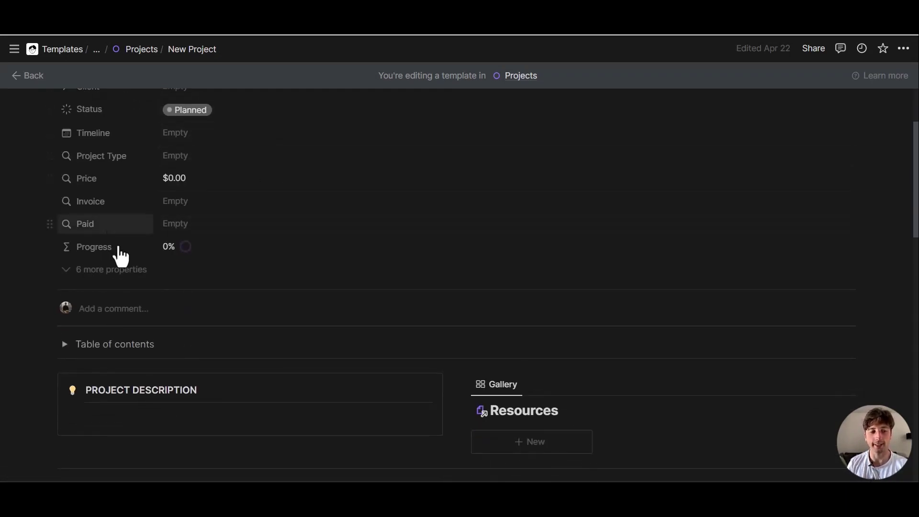
left_click(111, 270)
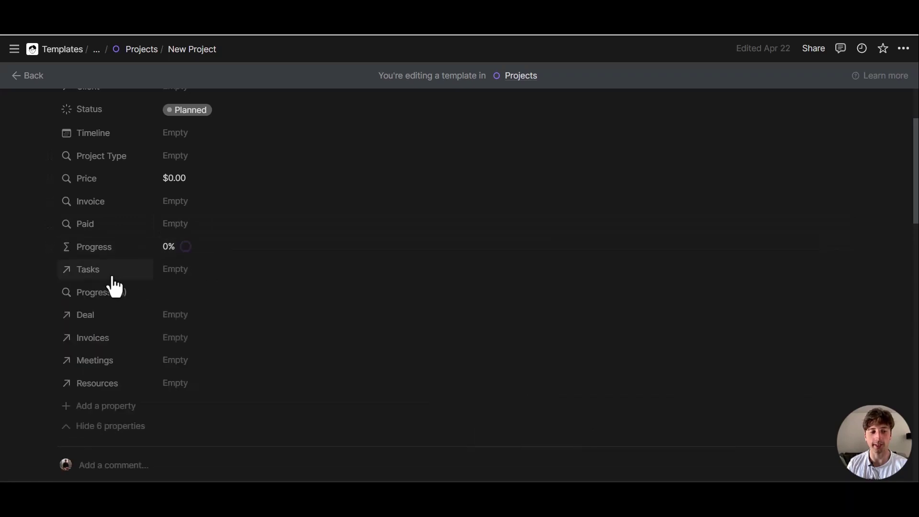
scroll(115, 287, "down", 2)
Step: Set the Tasks relation to show as a page section instead of a property
left_click(199, 213)
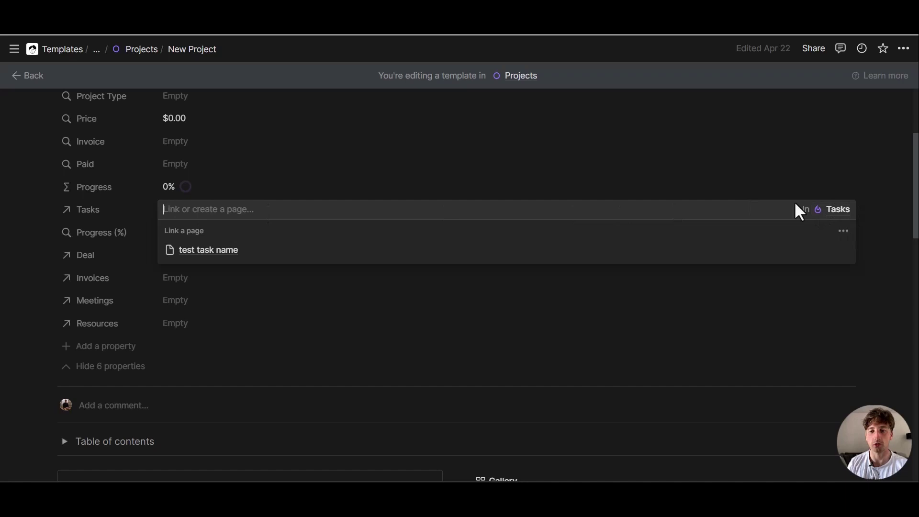
left_click(500, 184)
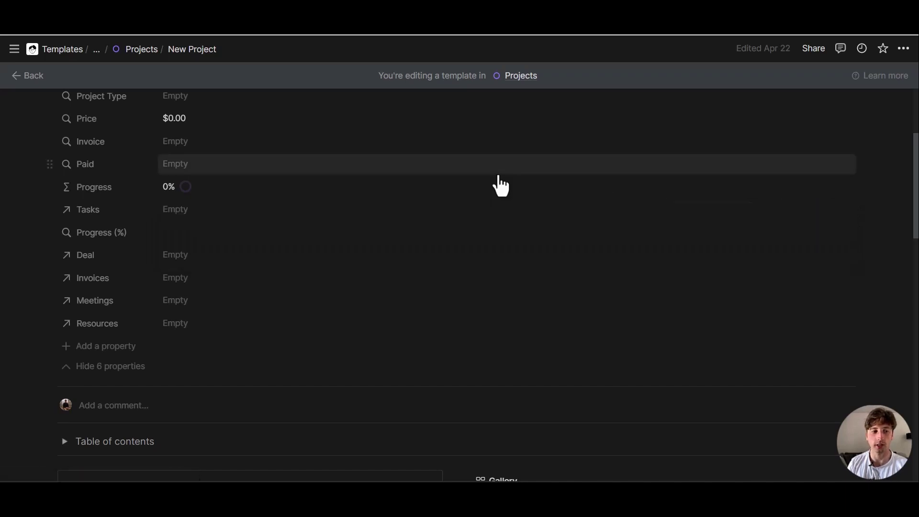
left_click(124, 213)
mouse_move(135, 233)
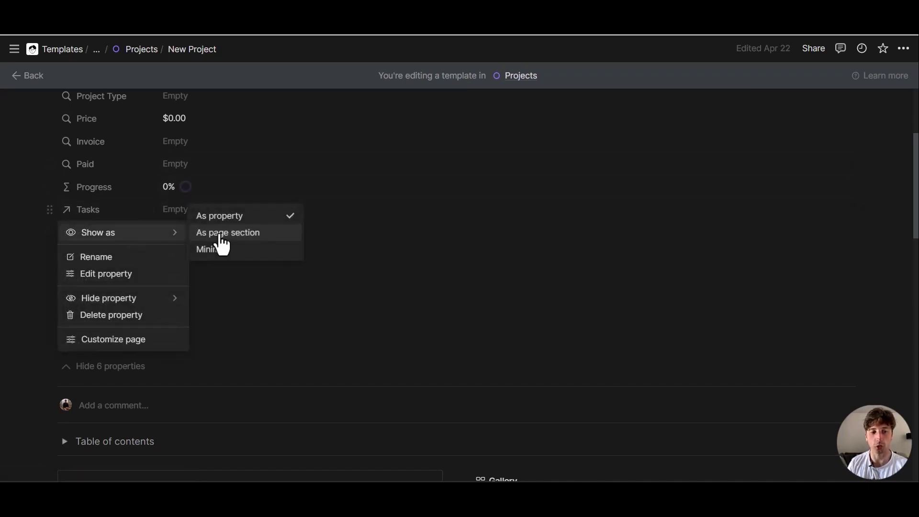
left_click(218, 249)
left_click(136, 344)
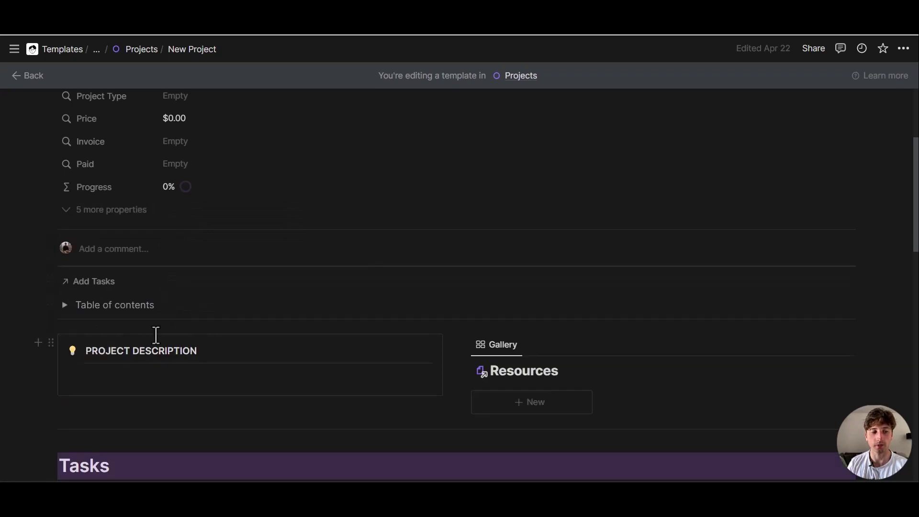
left_click(127, 217)
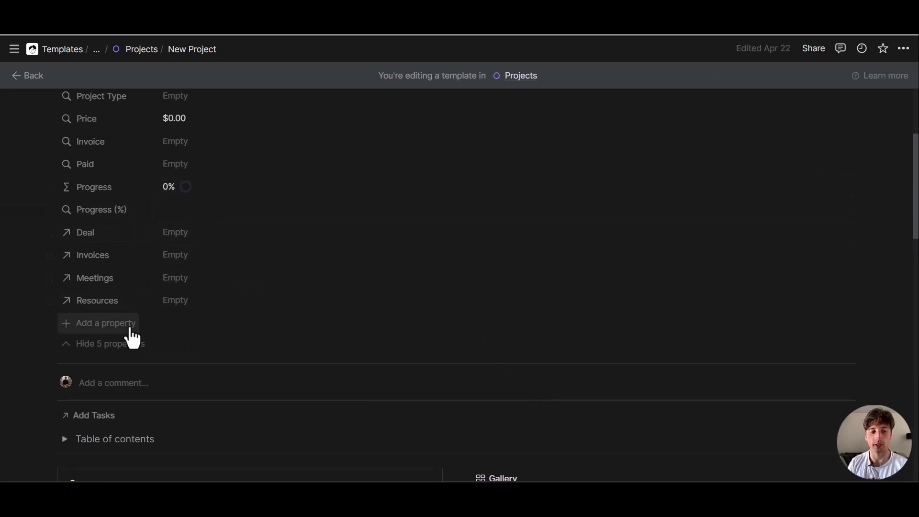
Step: Insert a /button block under Tasks with an 'Add page to' Tasks step
scroll(422, 253, "down", 6)
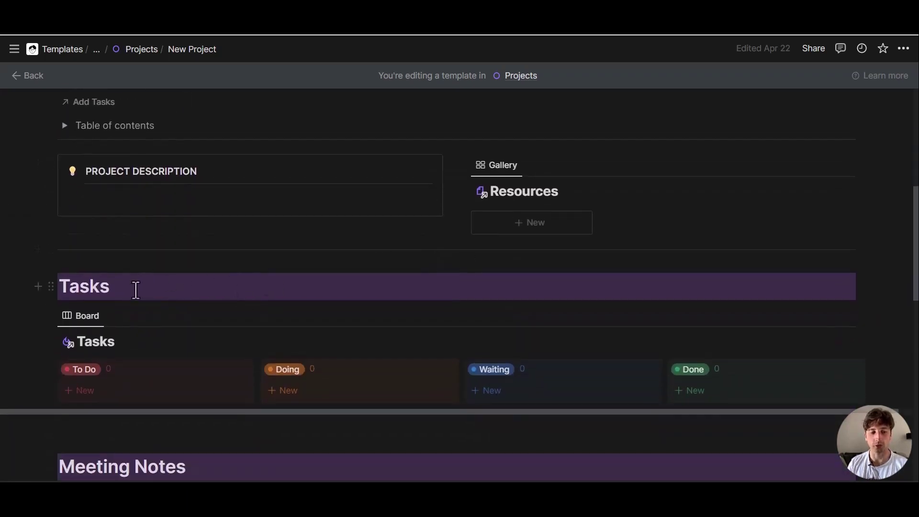
key("Return")
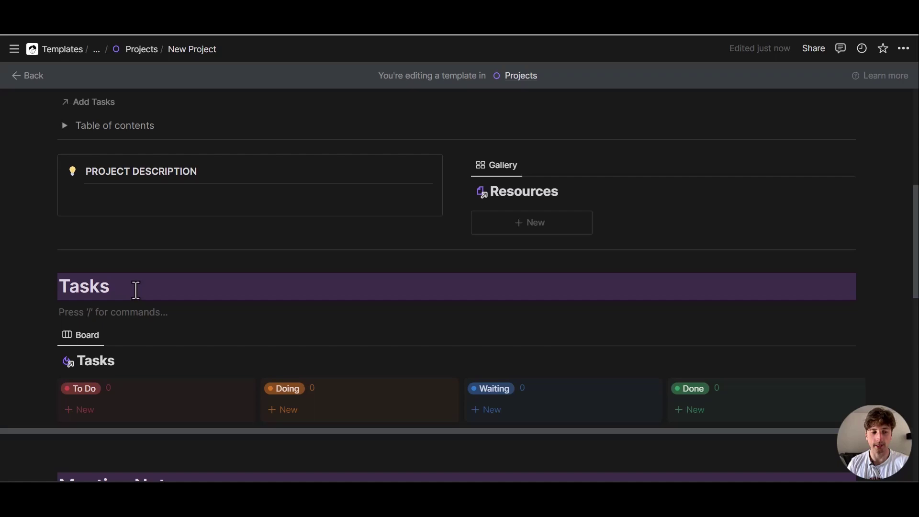
type("/button")
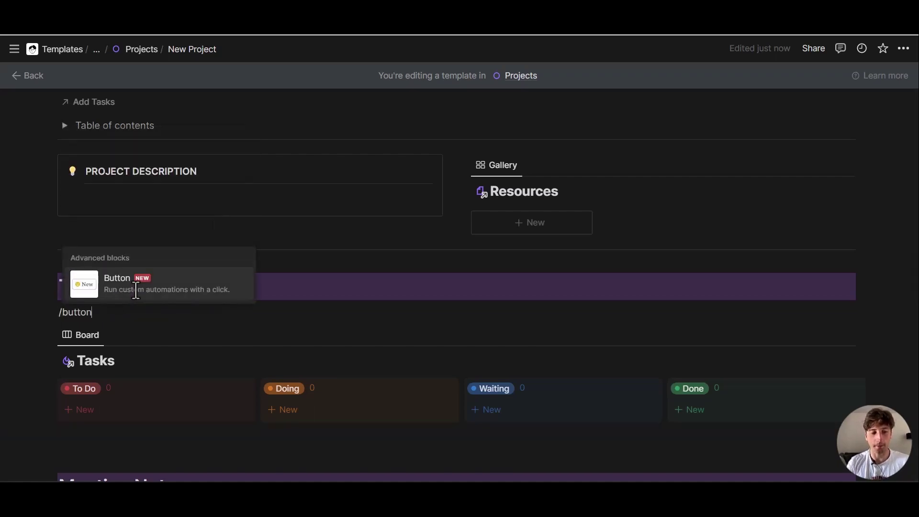
key("Return")
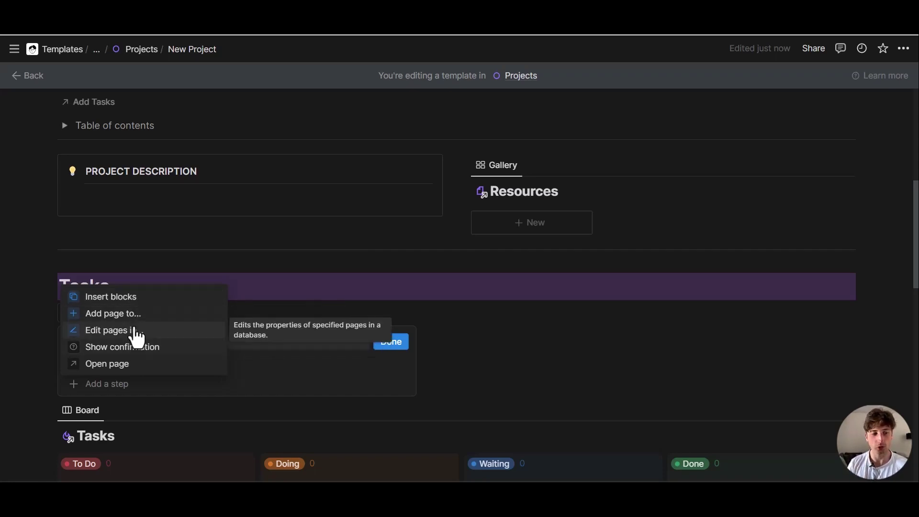
left_click(134, 314)
scroll(254, 338, "down", 1)
left_click(181, 329)
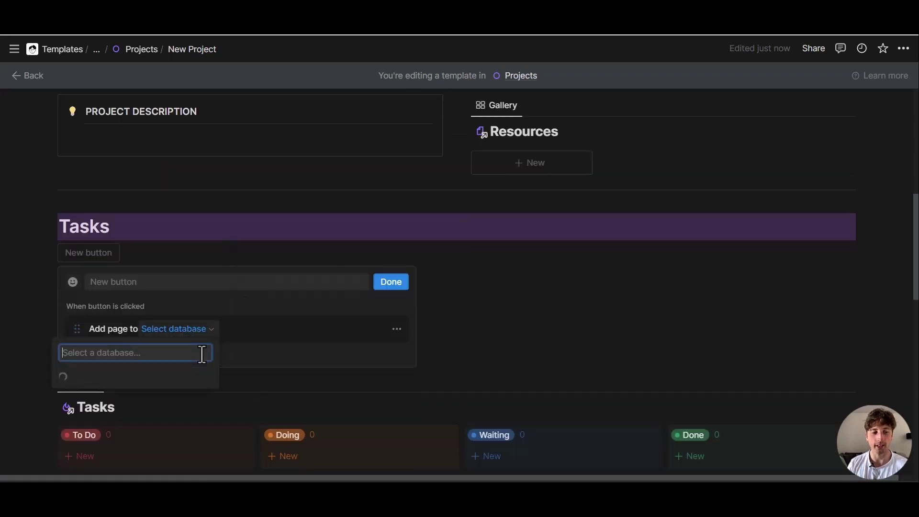
left_click(140, 239)
Step: Name the button 'Create default tasks' and give it a purple plus-circle icon
left_click(138, 283)
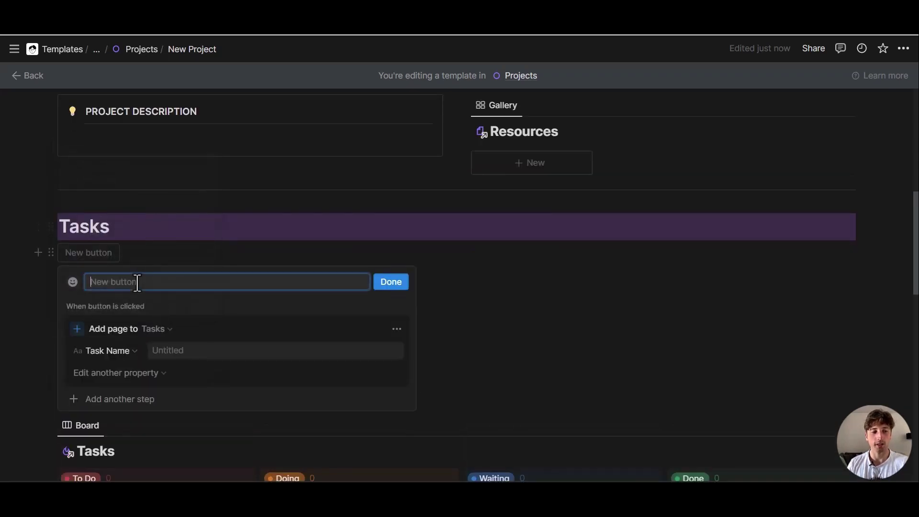
type("Create default tasks")
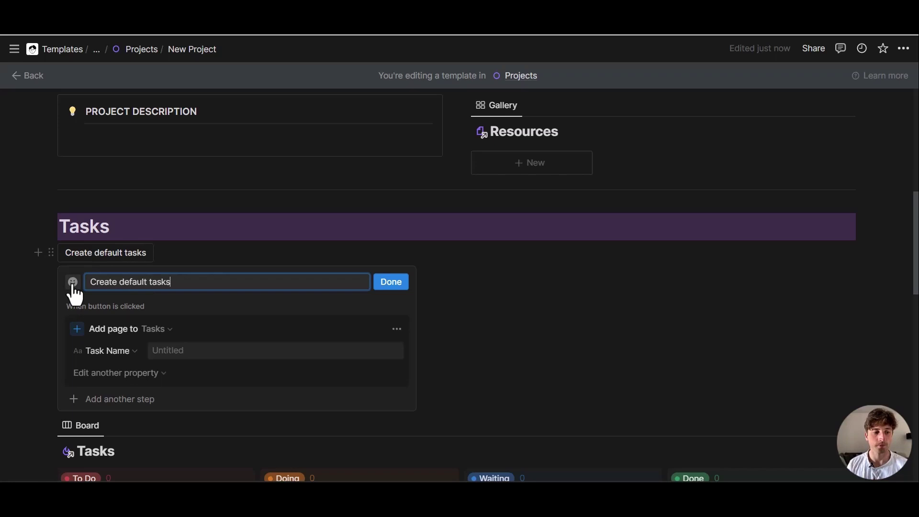
left_click(72, 281)
left_click(158, 350)
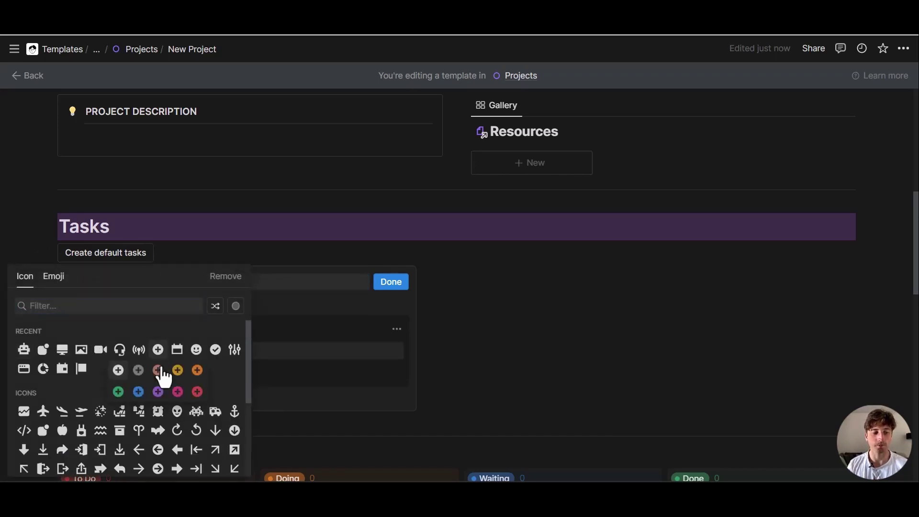
left_click(158, 390)
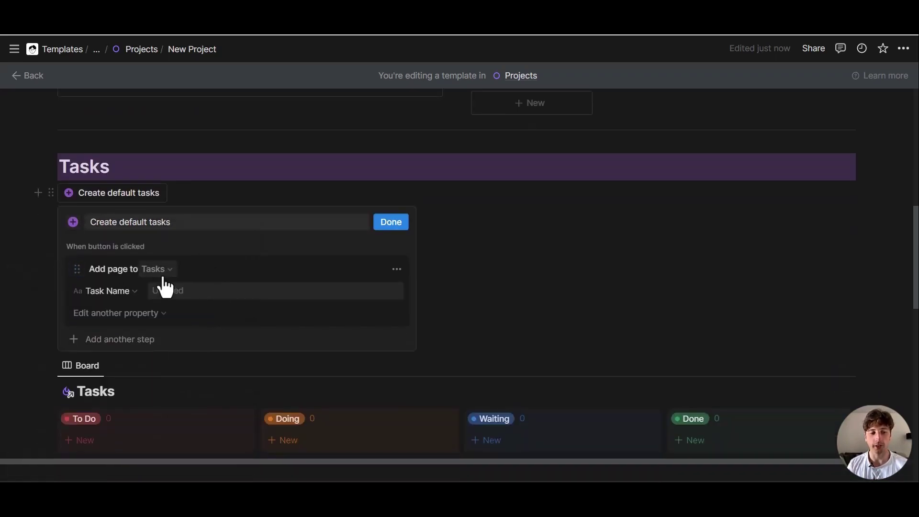
Step: Make the step create 'Default Tasks 1' with Medium priority, Project set to this page
left_click(180, 293)
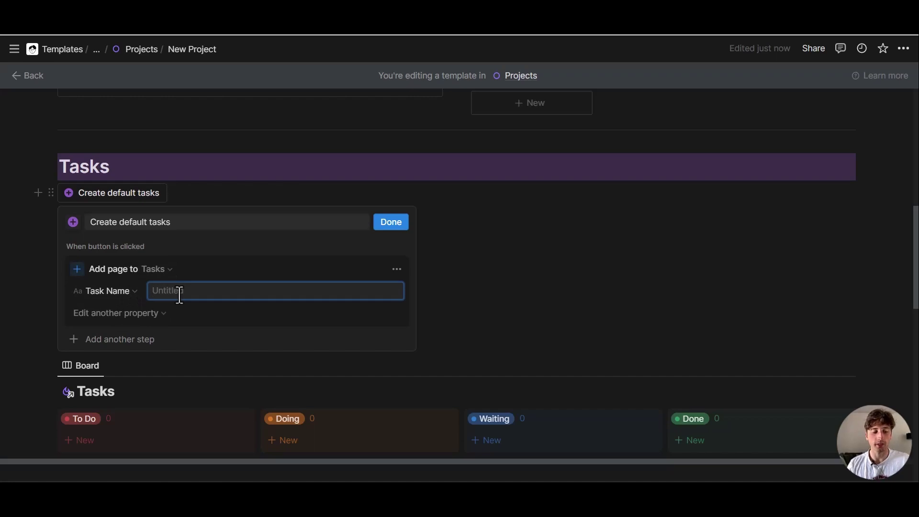
type("Default Tasks 1")
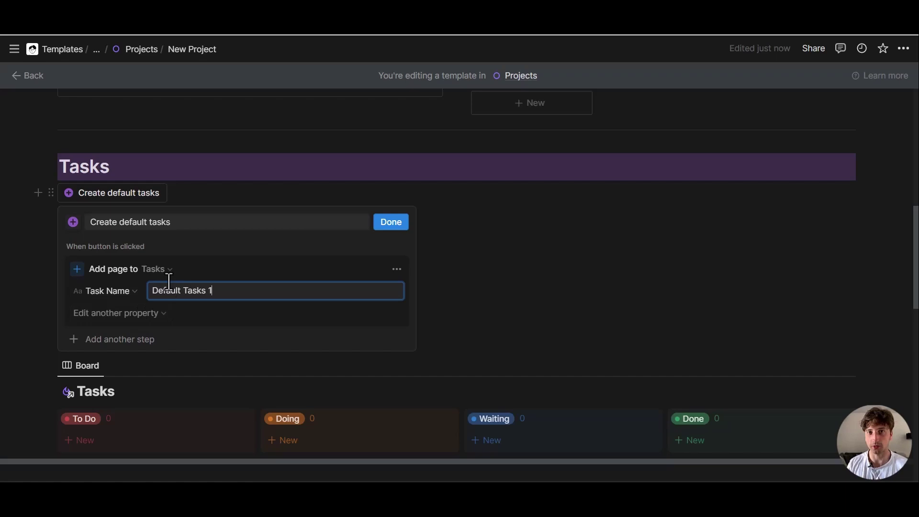
left_click(163, 313)
left_click(137, 392)
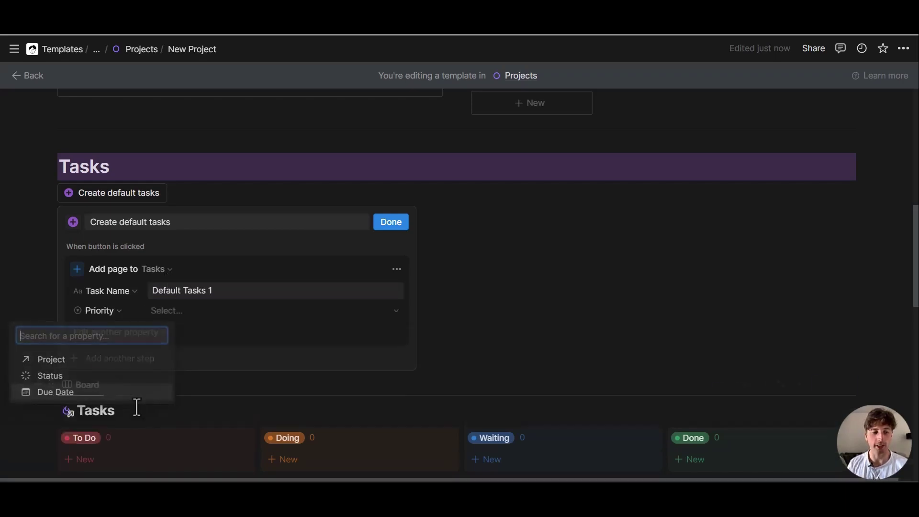
left_click(207, 314)
left_click(287, 397)
scroll(240, 316, "down", 1)
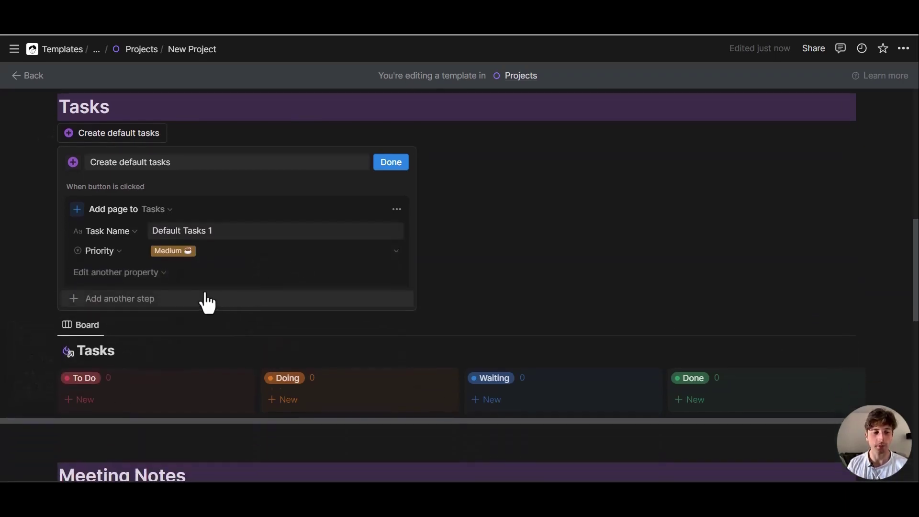
left_click(143, 273)
left_click(137, 322)
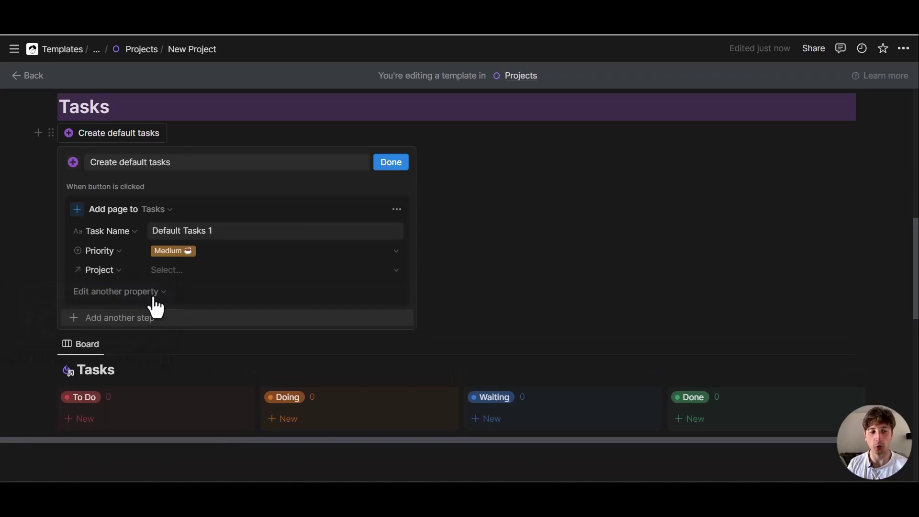
left_click(166, 272)
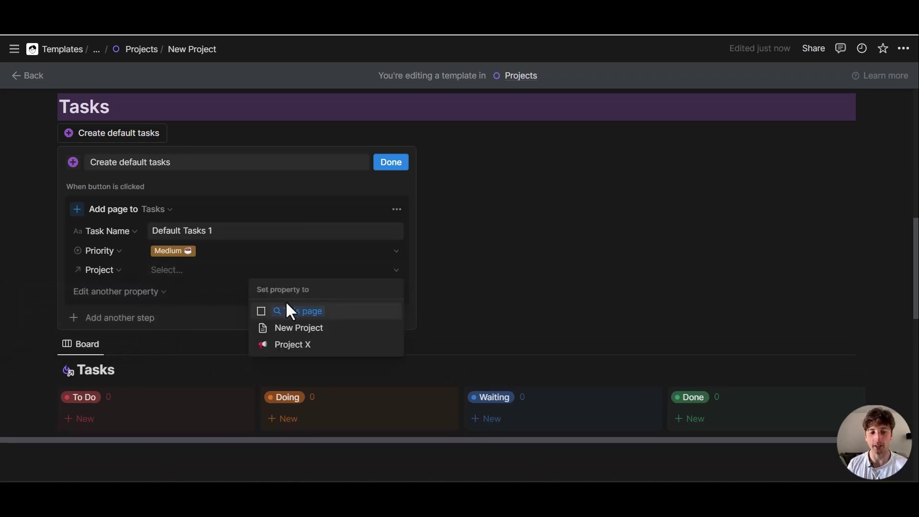
left_click(288, 319)
left_click(221, 347)
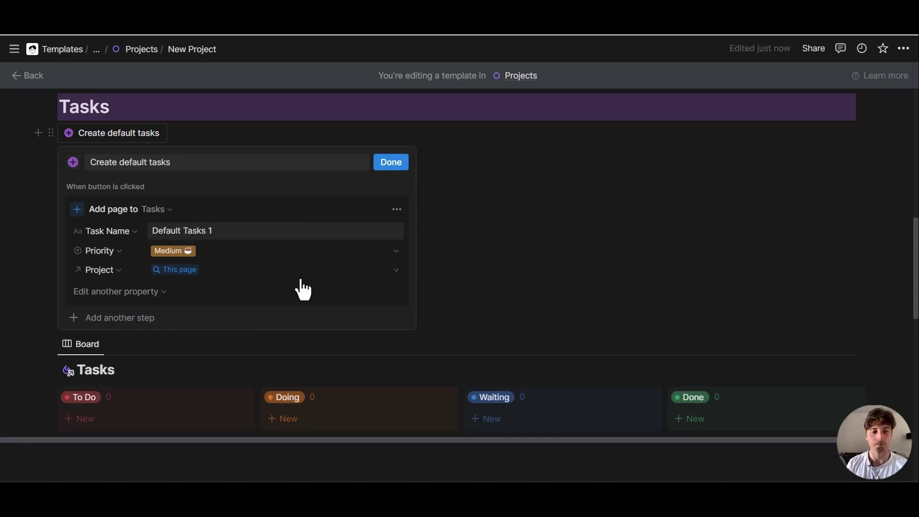
Step: Duplicate the step as 'Default Tasks 2' with Low priority
left_click(396, 210)
left_click(407, 283)
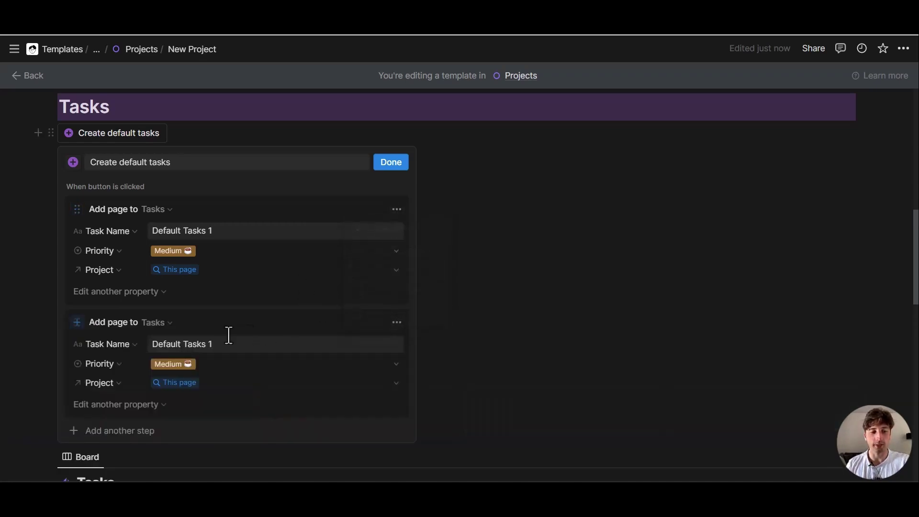
left_click(210, 341)
type("2")
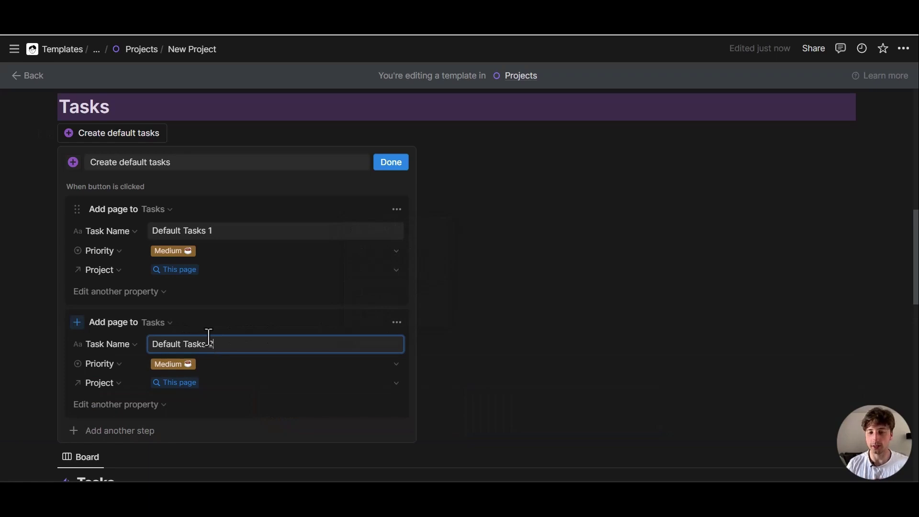
scroll(322, 371, "down", 1)
left_click(287, 305)
left_click(274, 405)
Step: Duplicate again as 'Default Tasks 3' with Medium priority
left_click(396, 262)
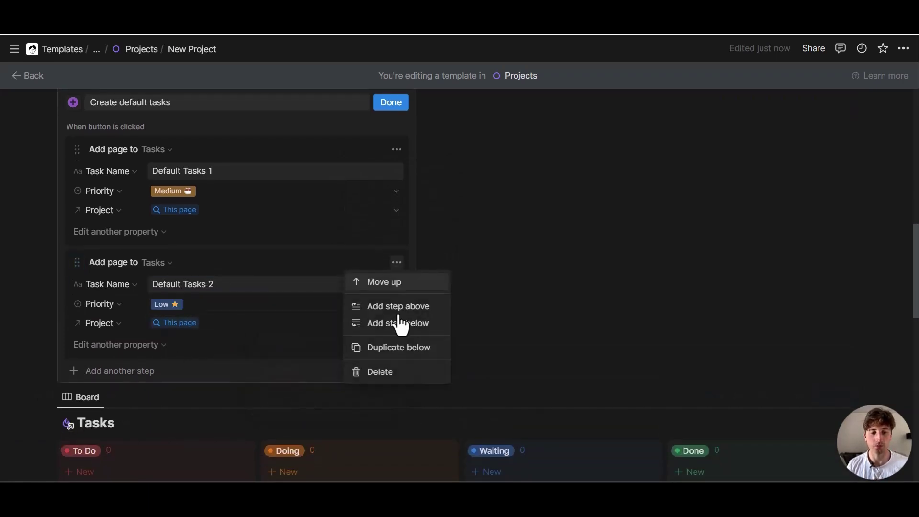
left_click(400, 347)
left_click(234, 398)
key("BackSpace")
type("3")
left_click(268, 311)
left_click(280, 396)
scroll(398, 300, "up", 3)
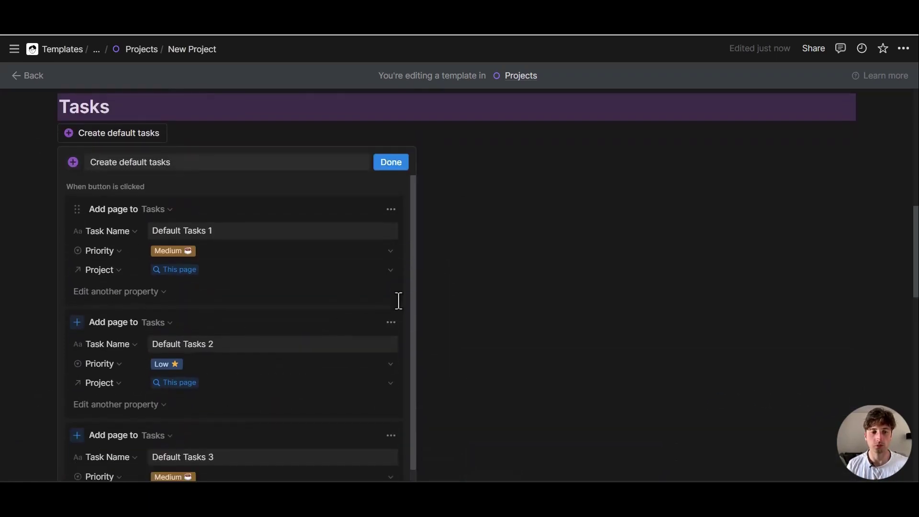
left_click(391, 163)
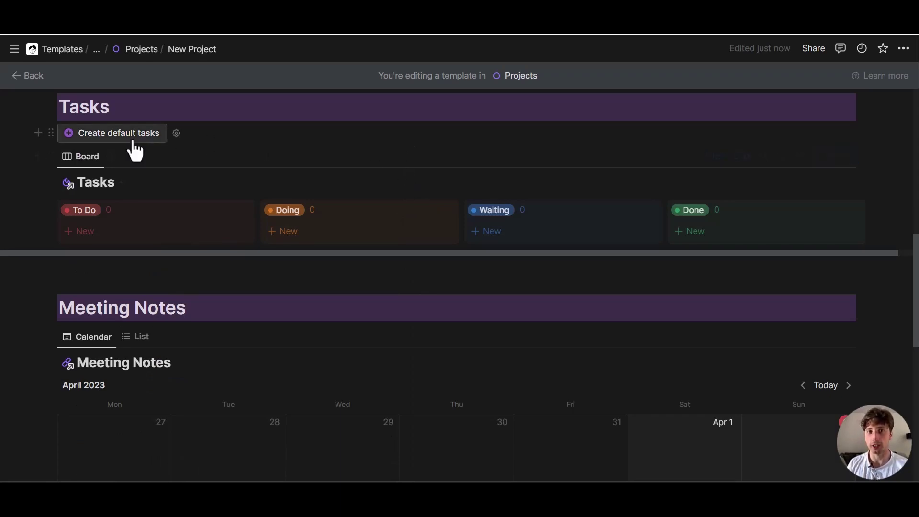
left_click(176, 133)
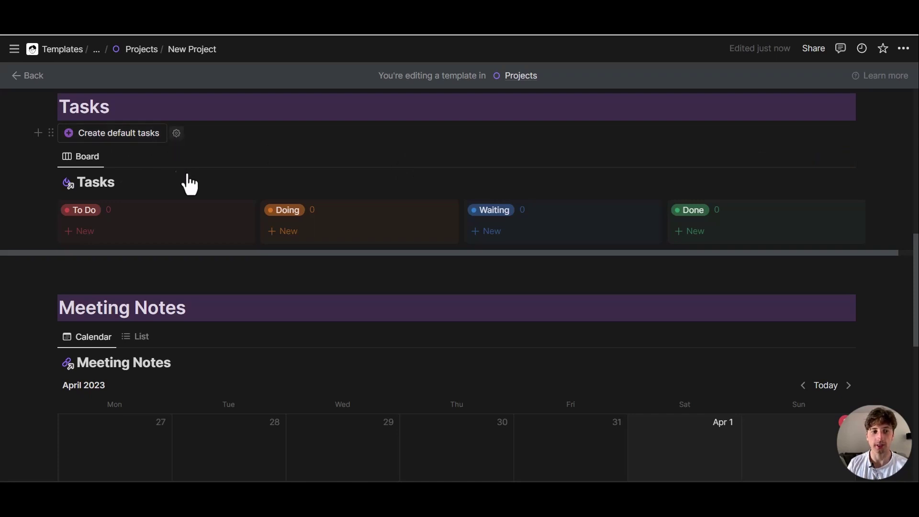
scroll(167, 260, "down", 3)
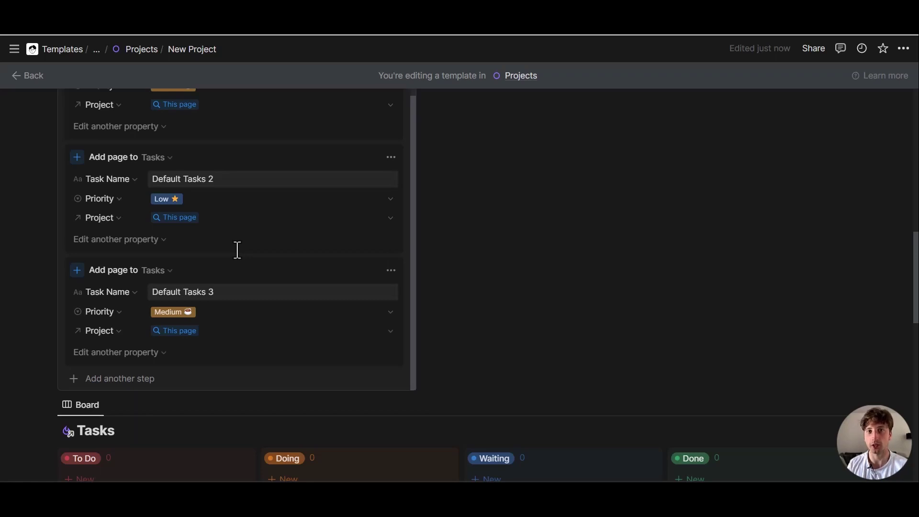
Step: Review the three task steps and the available step types without adding another step
scroll(237, 249, "up", 2)
scroll(237, 249, "up", 2)
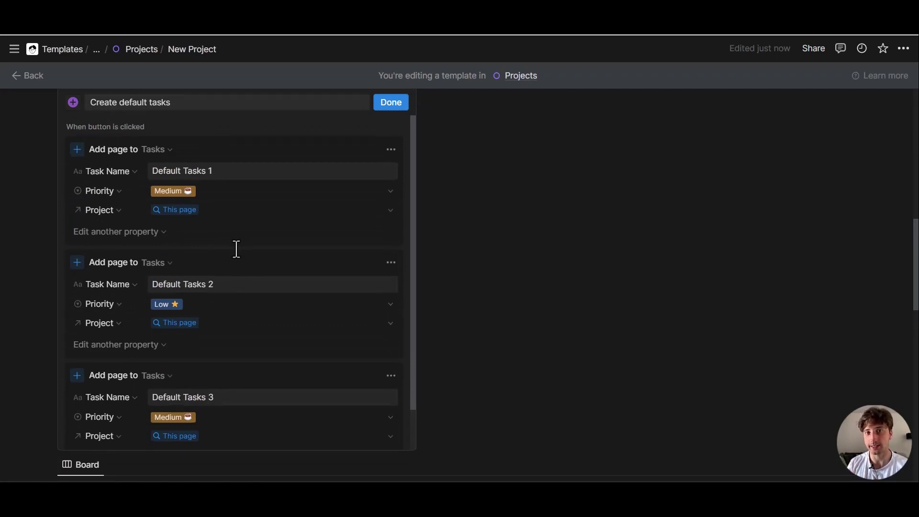
scroll(266, 232, "down", 2)
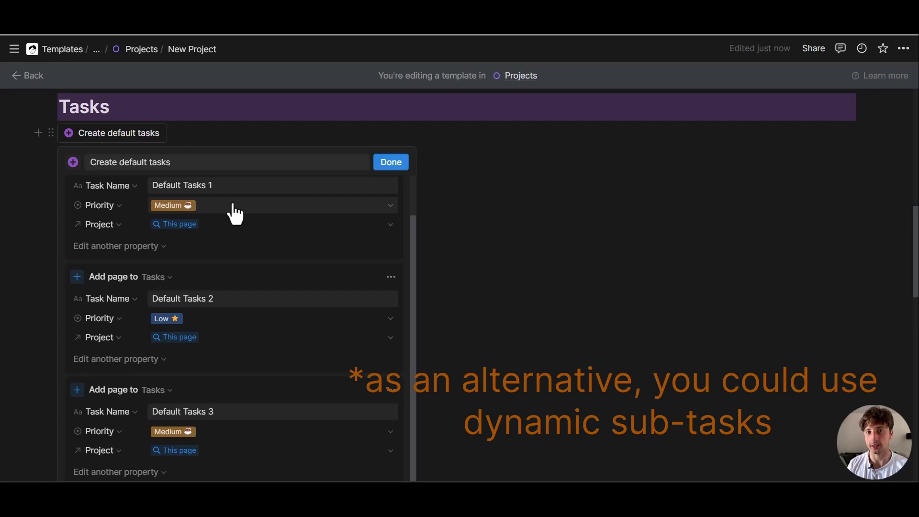
scroll(199, 236, "down", 4)
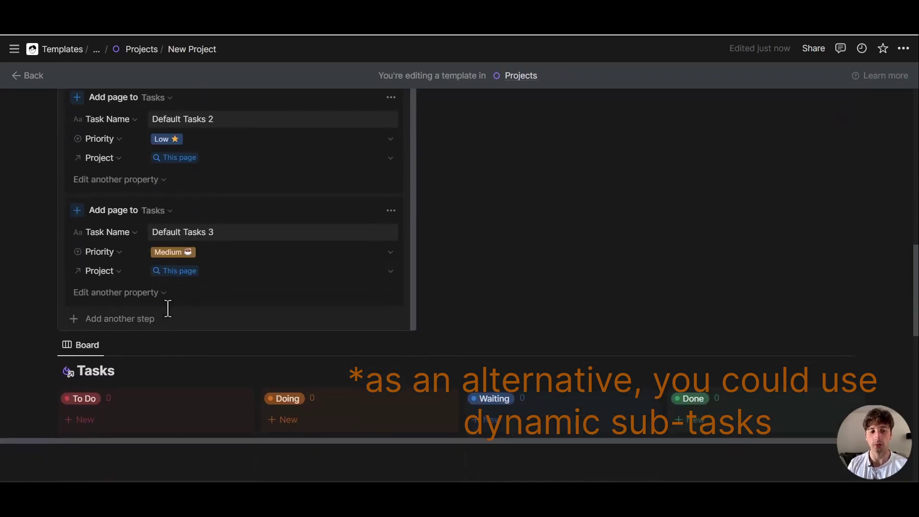
left_click(164, 317)
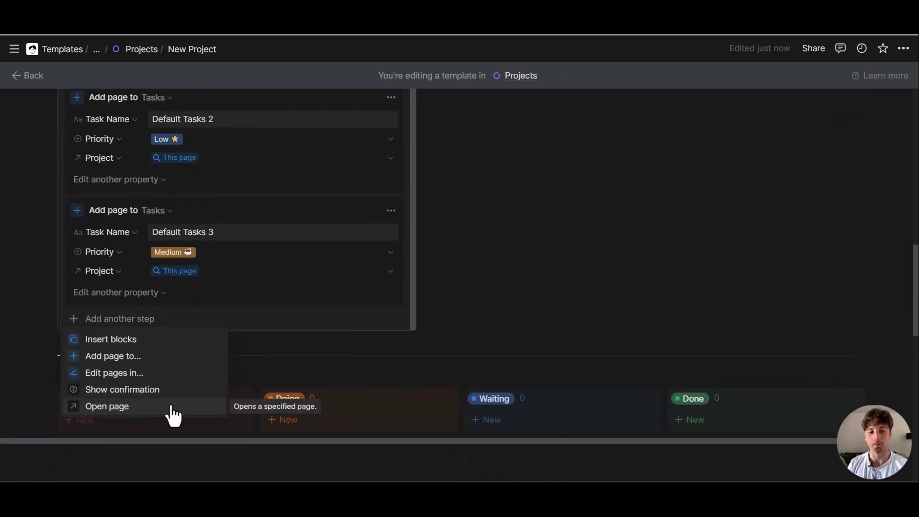
left_click(285, 303)
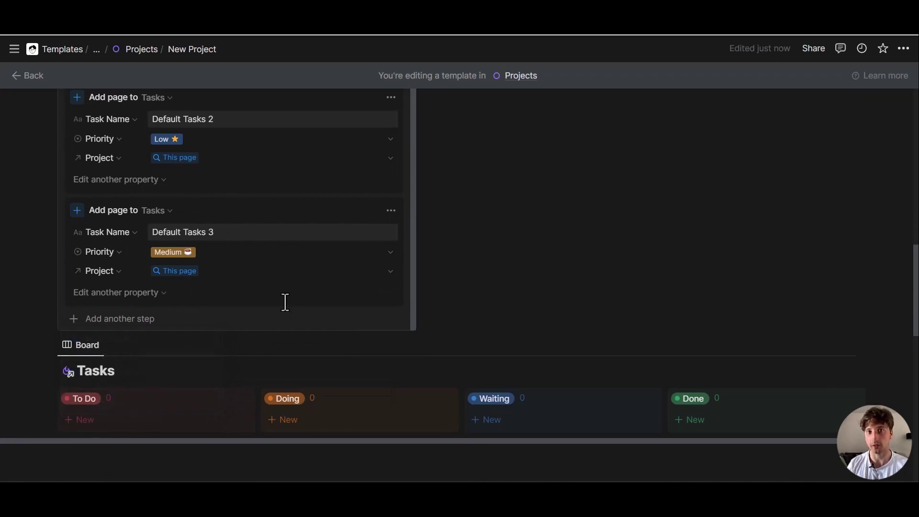
scroll(286, 307, "up", 5)
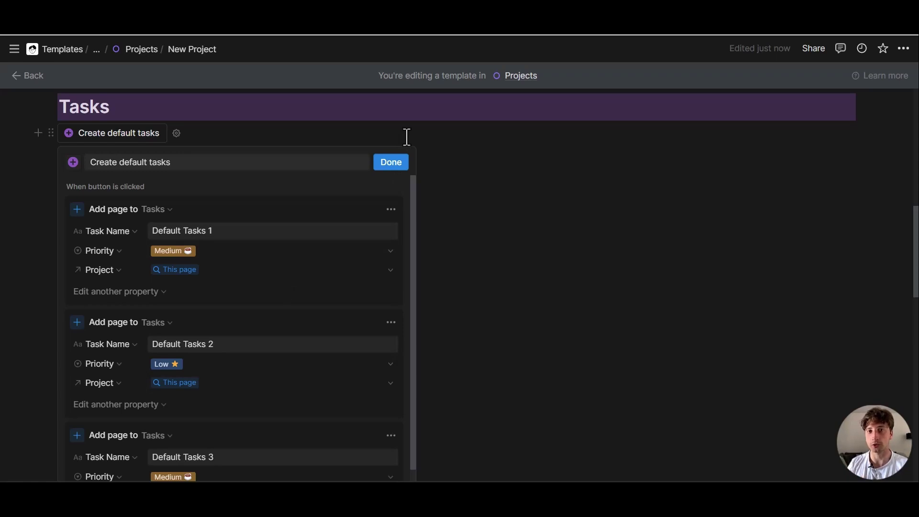
Step: Create a new project from the template and generate its three default tasks
left_click(390, 162)
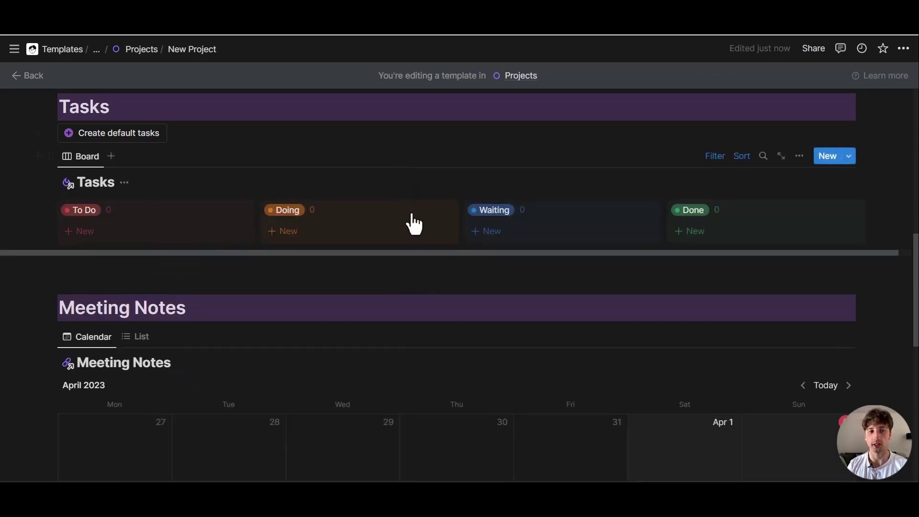
left_click(138, 49)
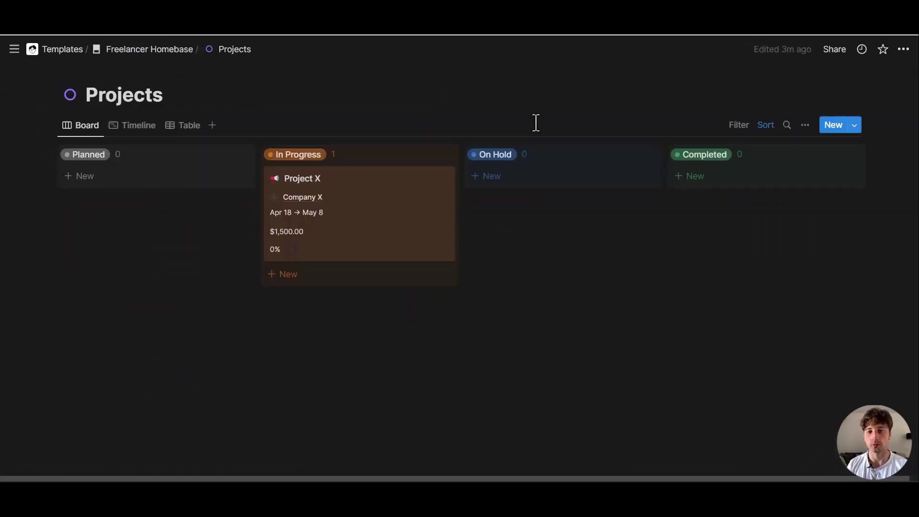
left_click(839, 127)
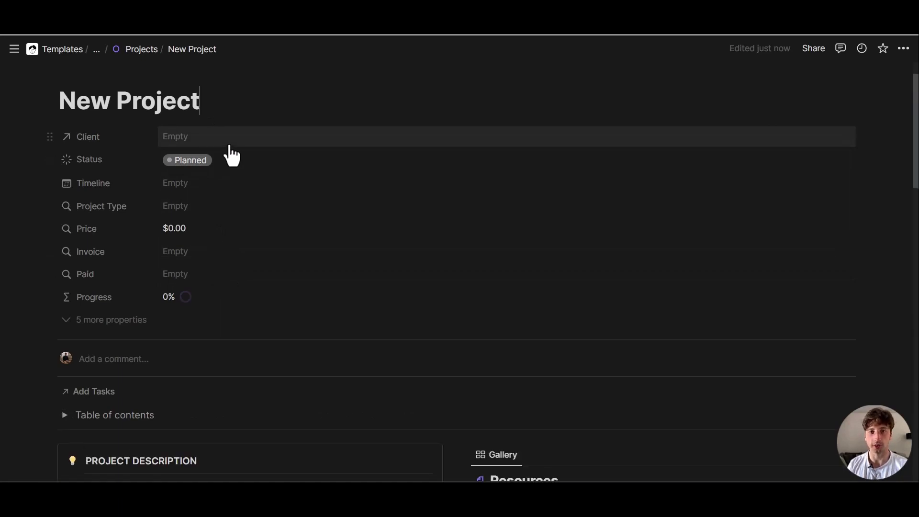
scroll(232, 157, "down", 6)
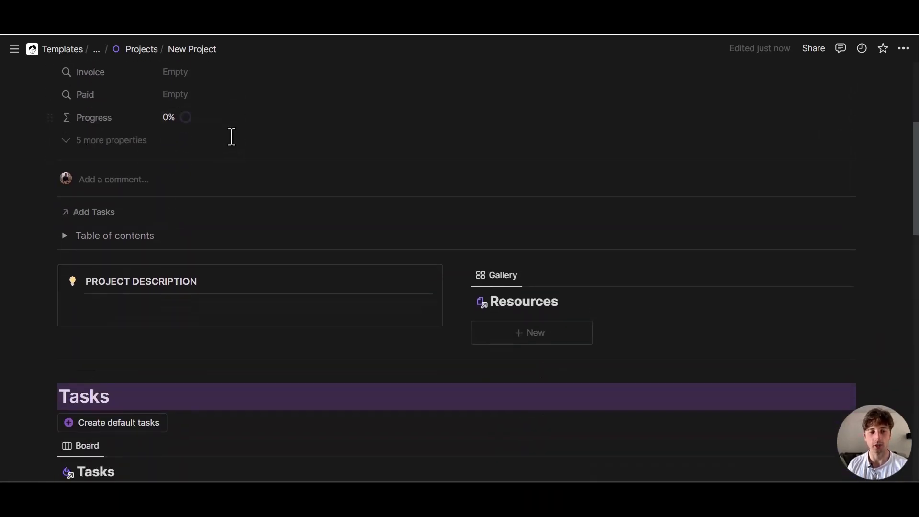
scroll(231, 88, "down", 3)
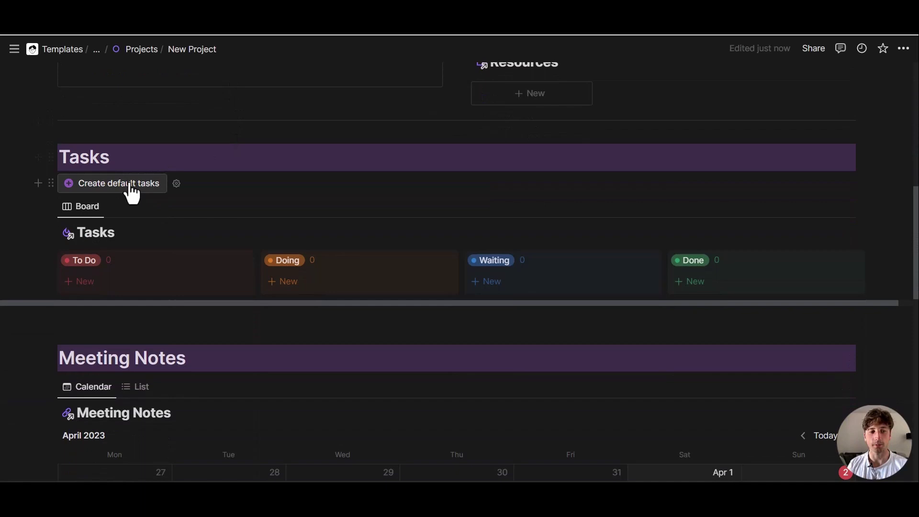
left_click(123, 184)
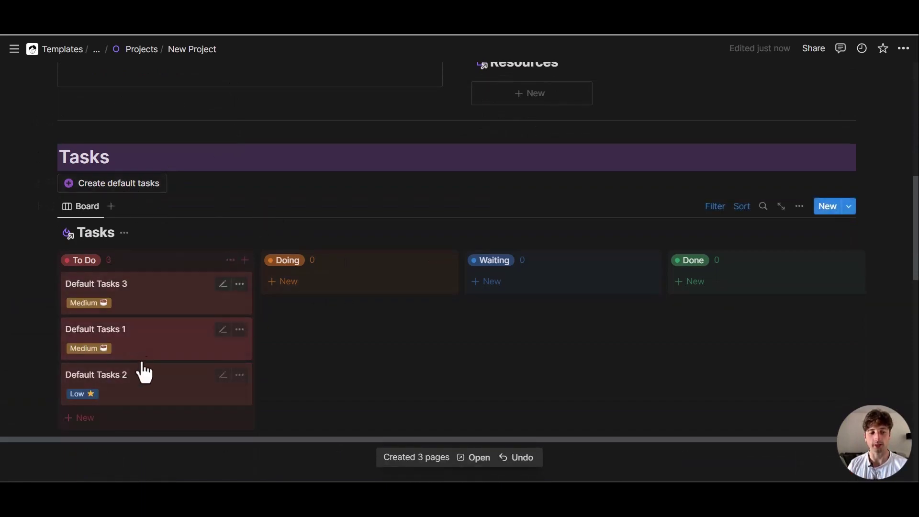
Step: Verify Default Tasks 3 is linked to the project, then open the full Tasks database
left_click(178, 305)
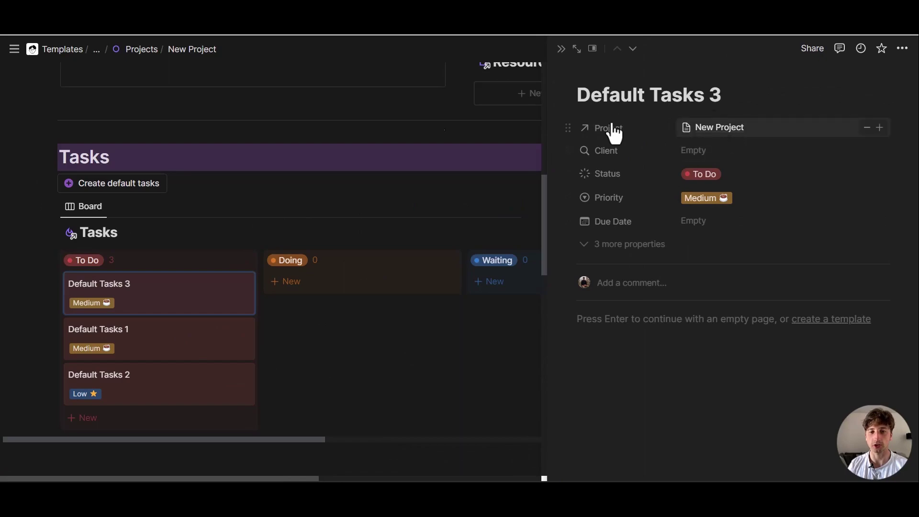
left_click(351, 240)
scroll(349, 242, "up", 10)
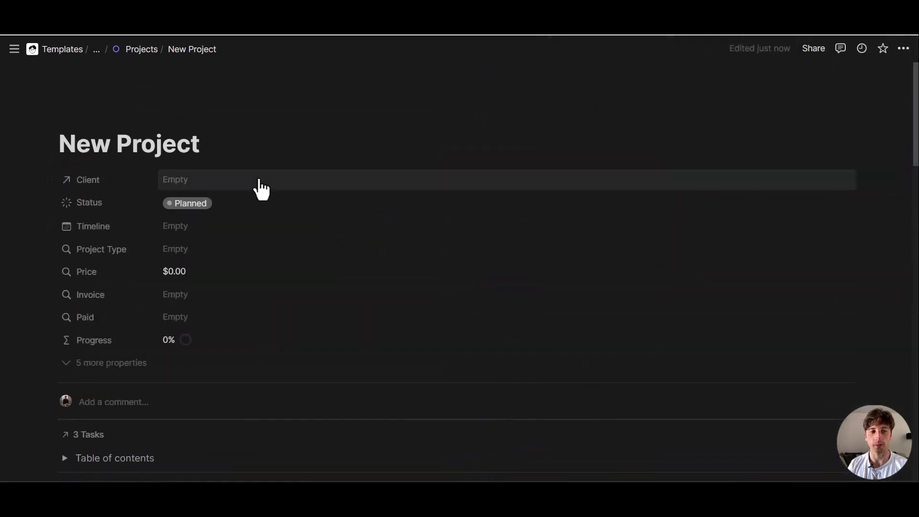
left_click(188, 152)
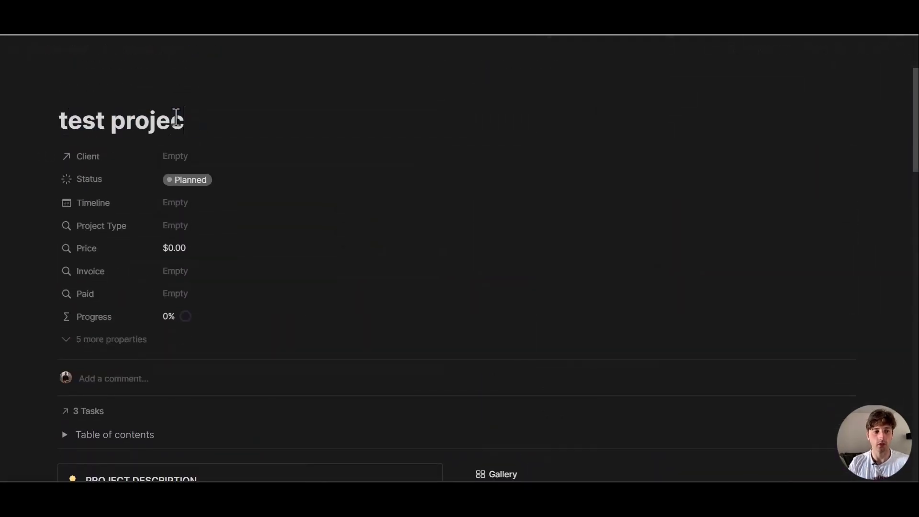
scroll(314, 176, "down", 9)
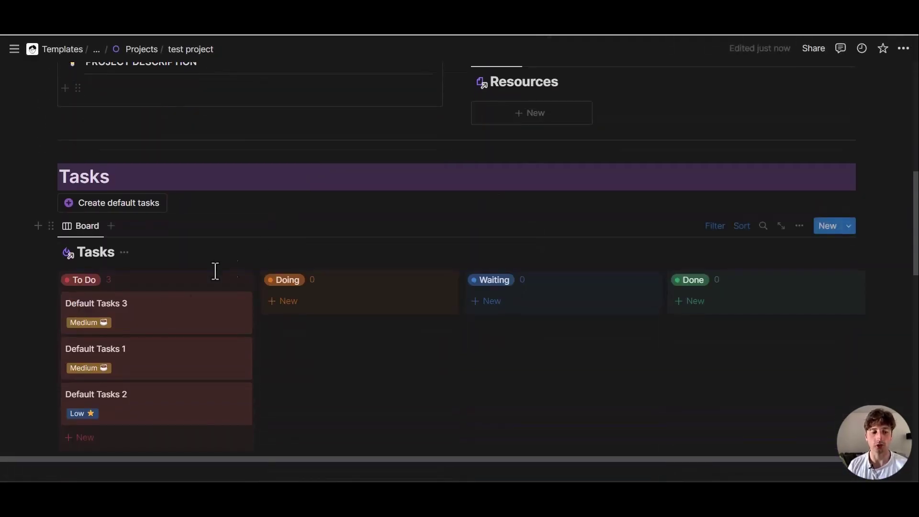
left_click(184, 336)
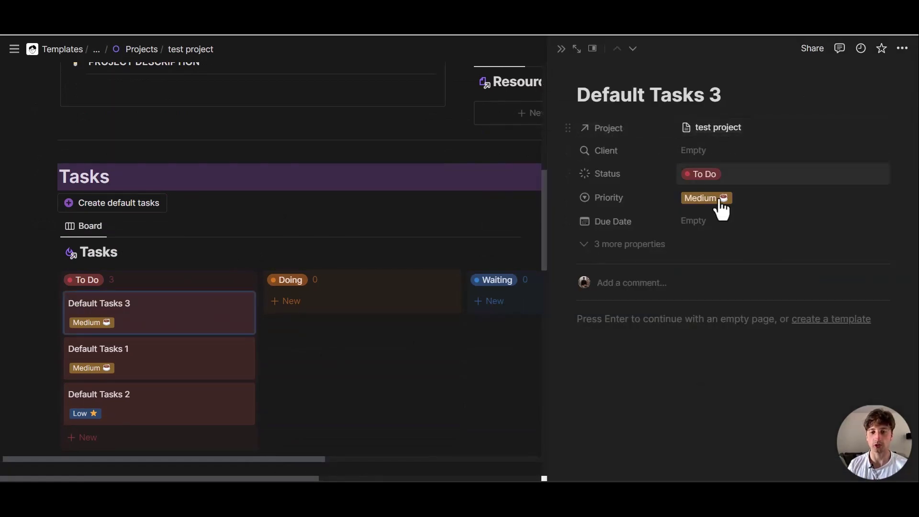
left_click(257, 172)
scroll(257, 171, "down", 1)
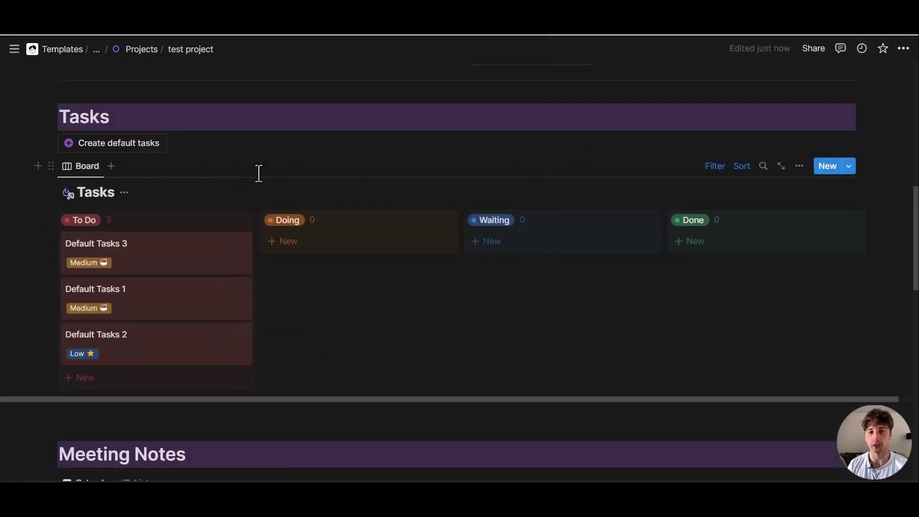
left_click(95, 193)
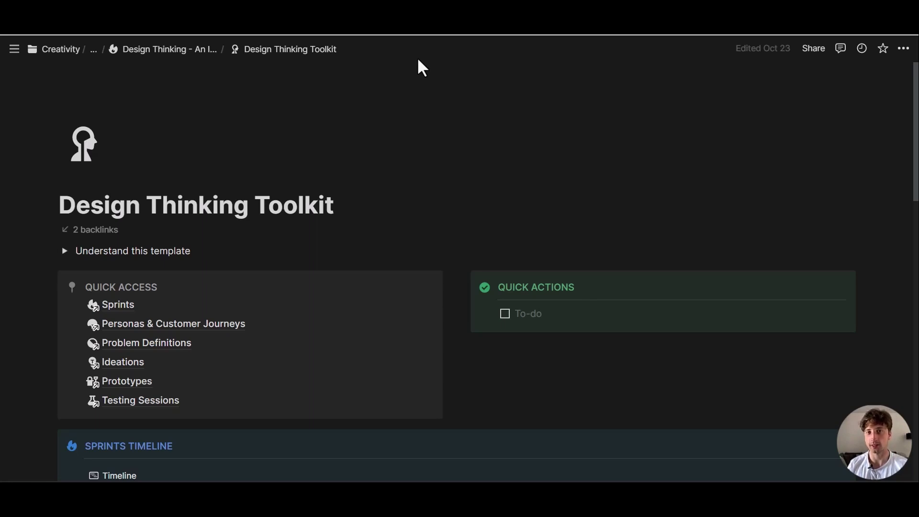
Step: Open the Ideations database from Quick Access
scroll(423, 70, "down", 4)
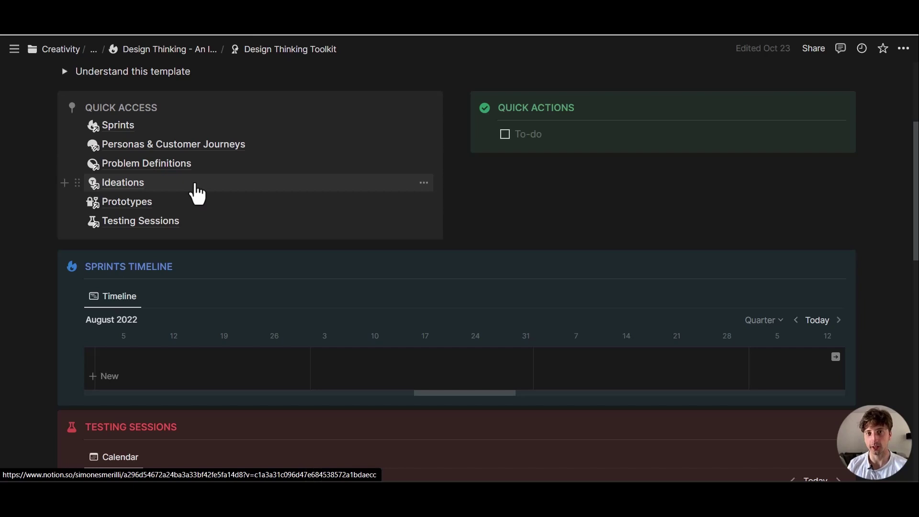
left_click(198, 191)
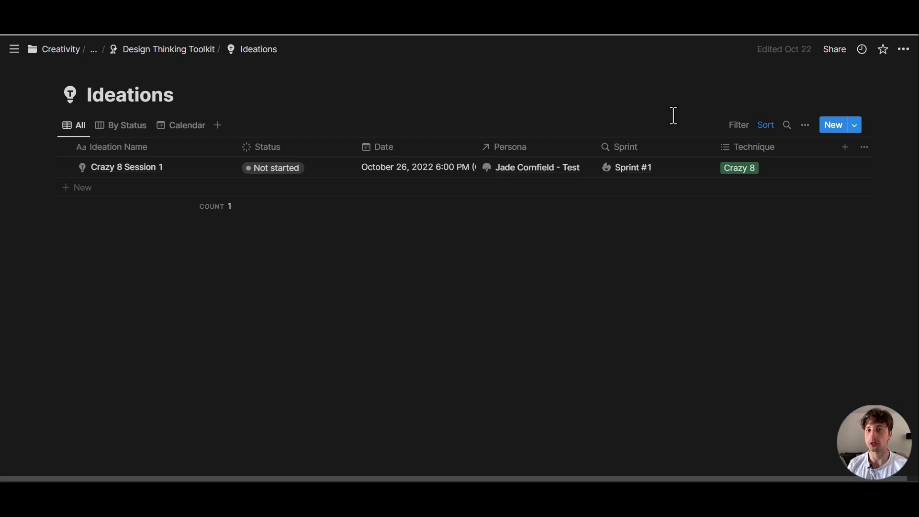
Step: Open the Ideation Name template for editing as a full page and scroll to Raw Ideas
left_click(855, 125)
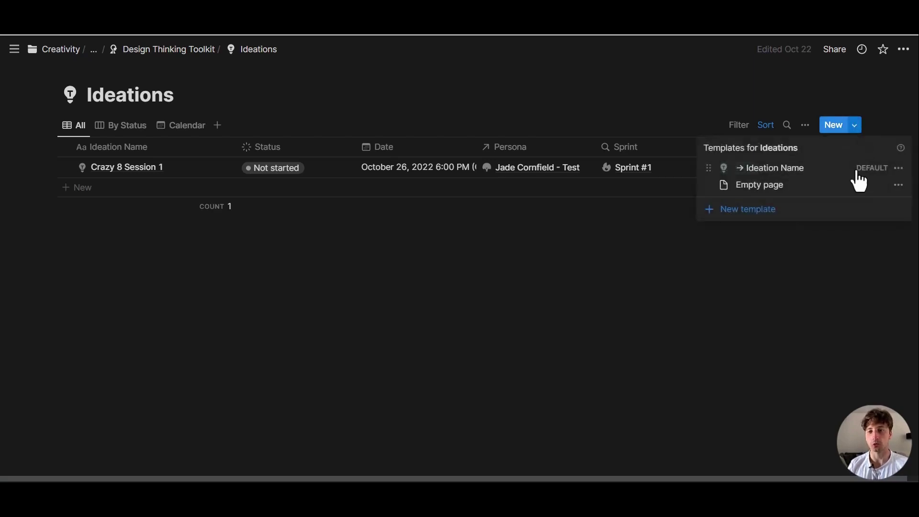
left_click(899, 168)
left_click(780, 168)
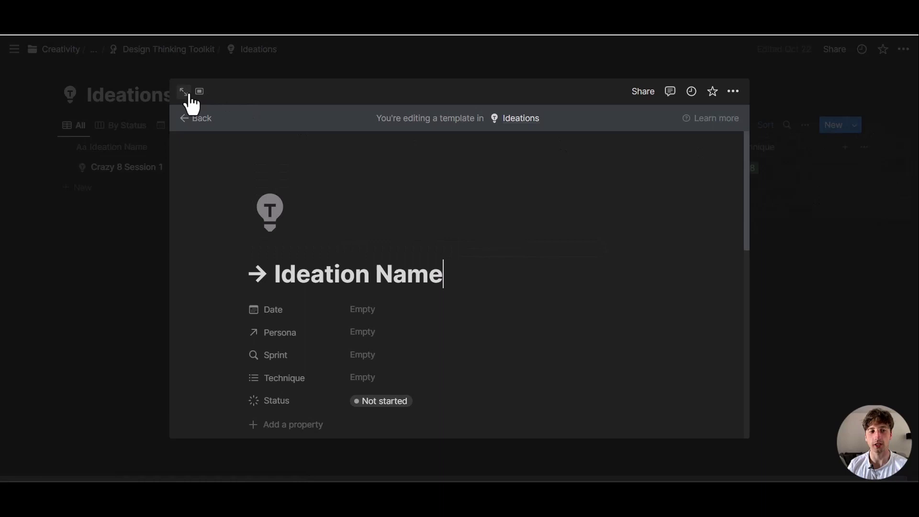
left_click(184, 92)
scroll(396, 185, "down", 8)
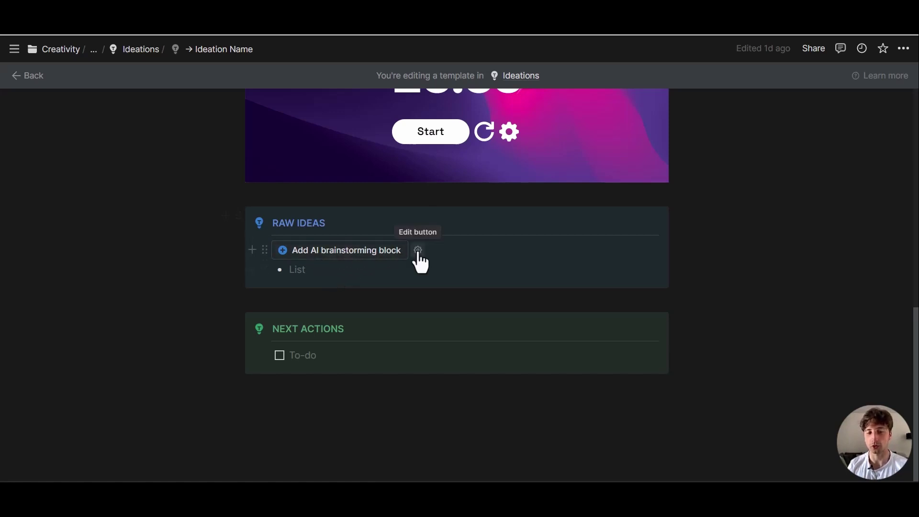
Step: In the AI brainstorming button's settings, delete the existing Brainstorm prompt block
left_click(418, 250)
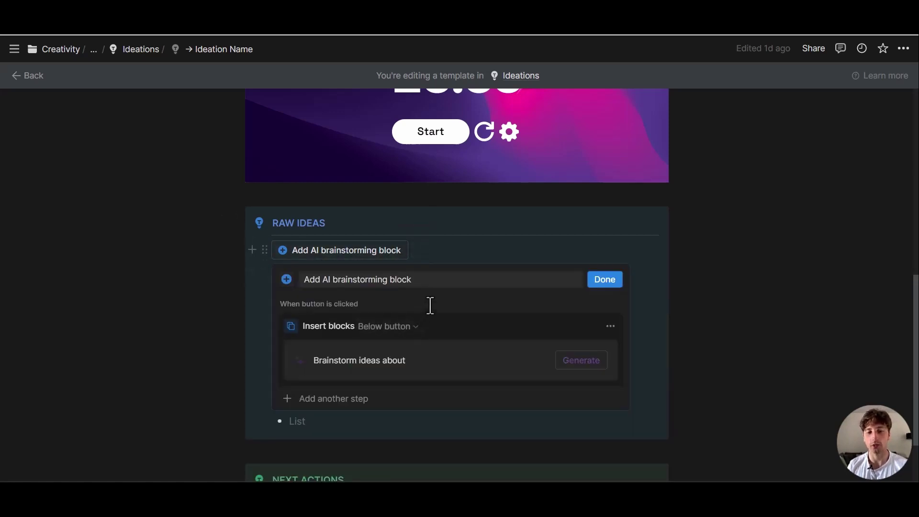
scroll(431, 301, "down", 2)
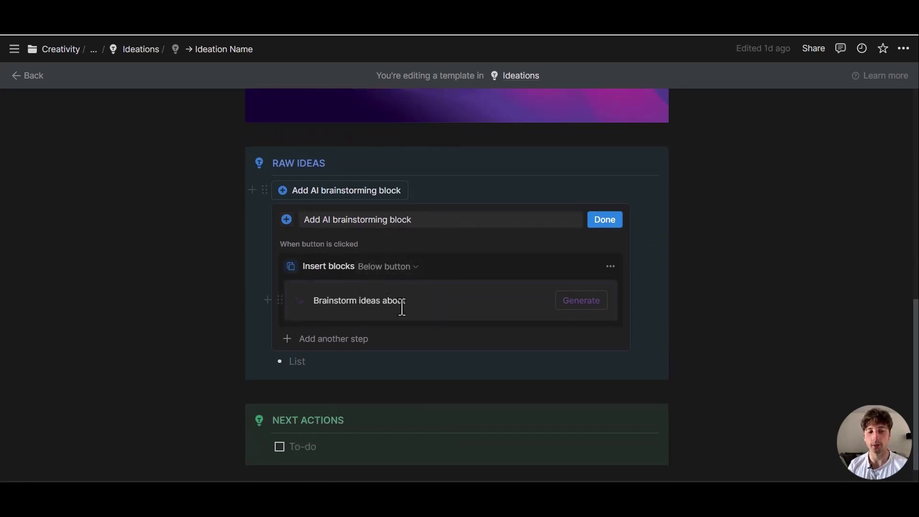
left_click(374, 343)
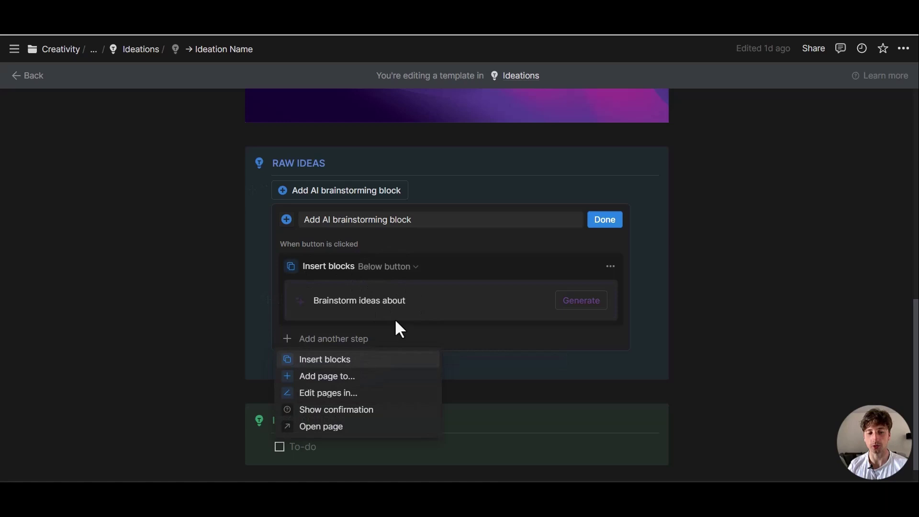
left_click(414, 308)
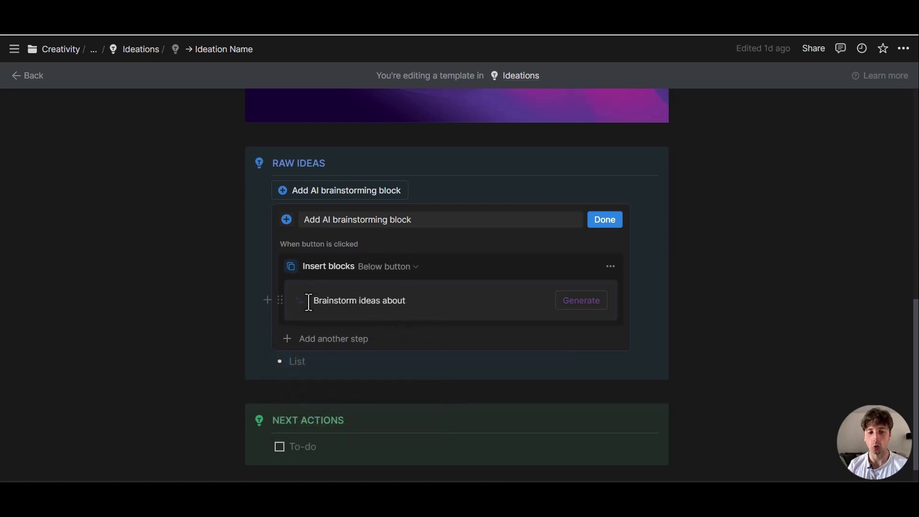
left_click(280, 307)
left_click(240, 266)
Step: Insert a Custom AI Block prompting 'Brainstorm ideas about the title of this page' and save
left_click(374, 290)
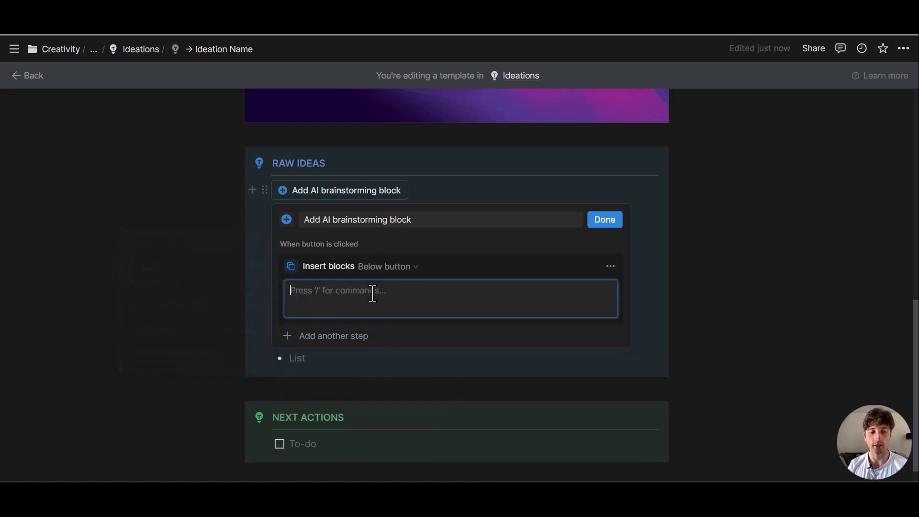
type("/")
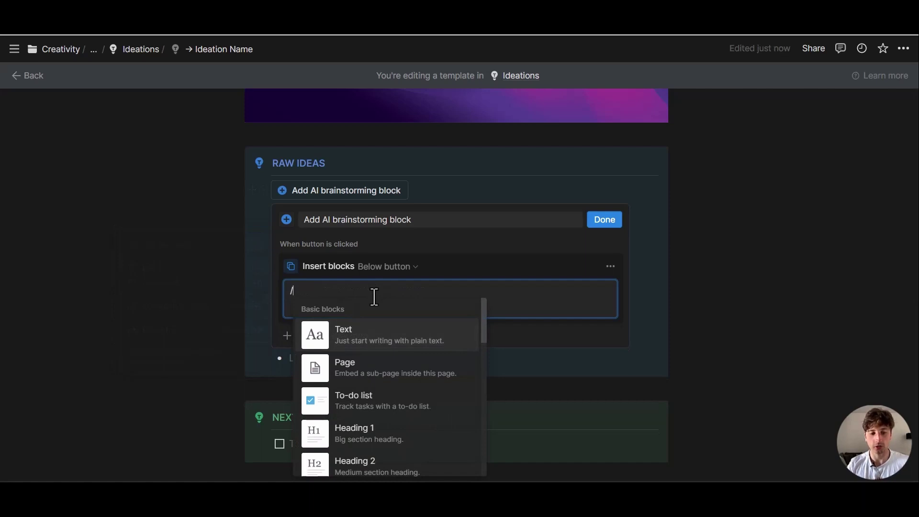
type("notion")
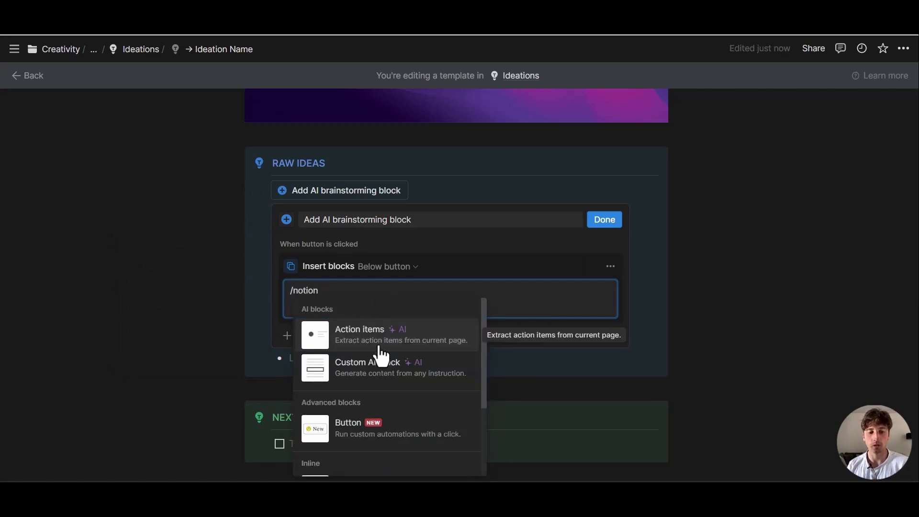
left_click(378, 381)
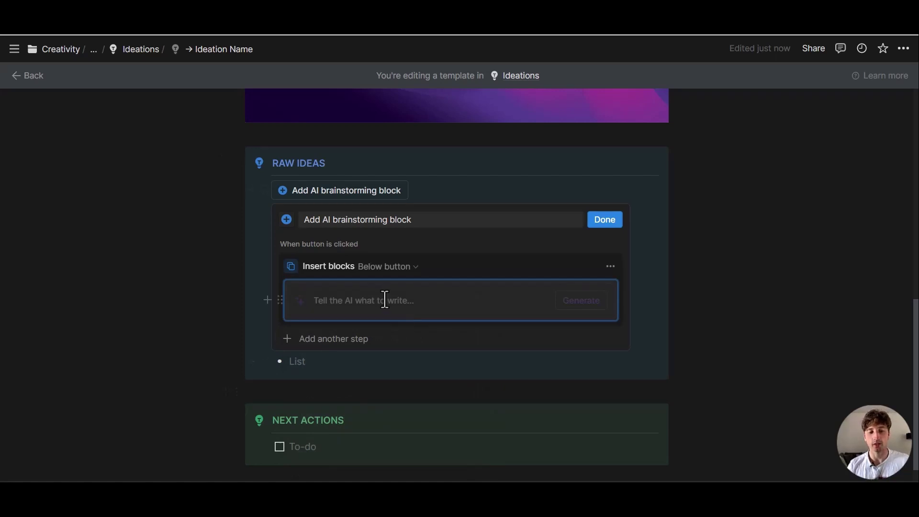
type("Brainst")
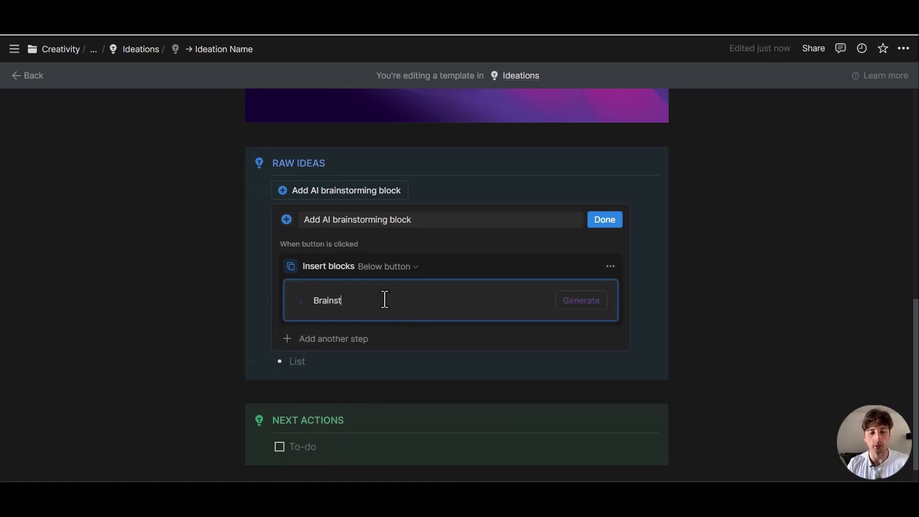
type("orm ideas ab")
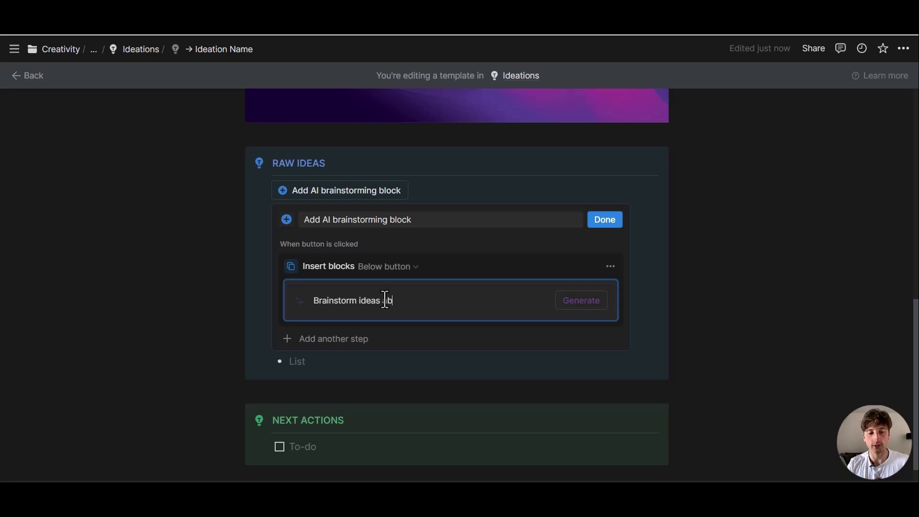
type("out the title of this page")
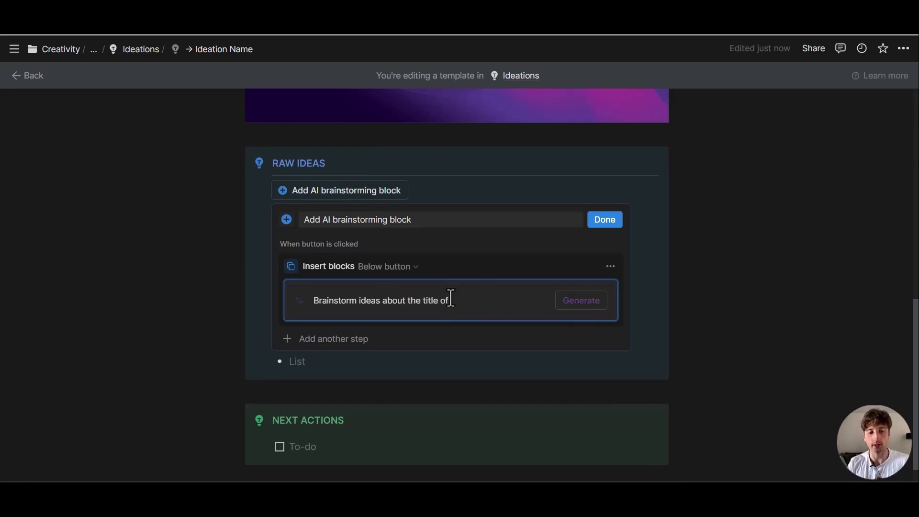
left_click(610, 222)
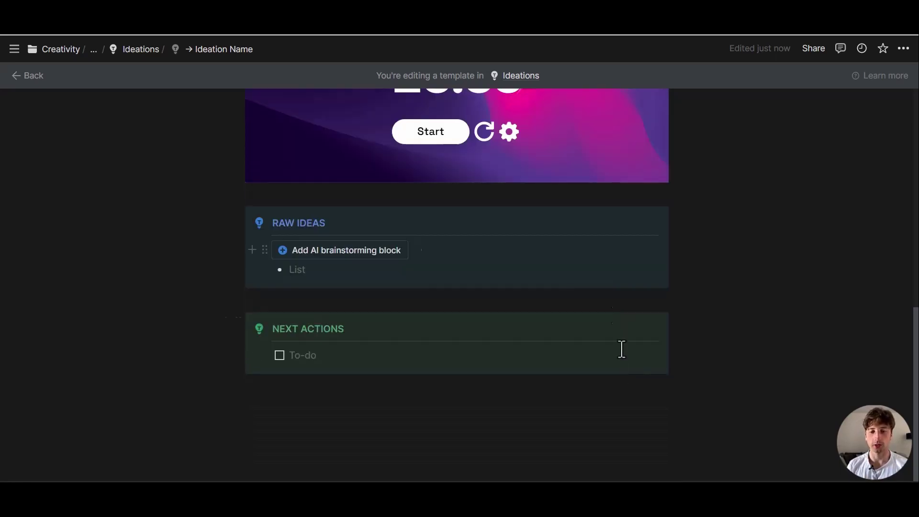
key("Escape")
Step: Create a new ideation page titled 'autonomous vehicle without wheels'
left_click(825, 126)
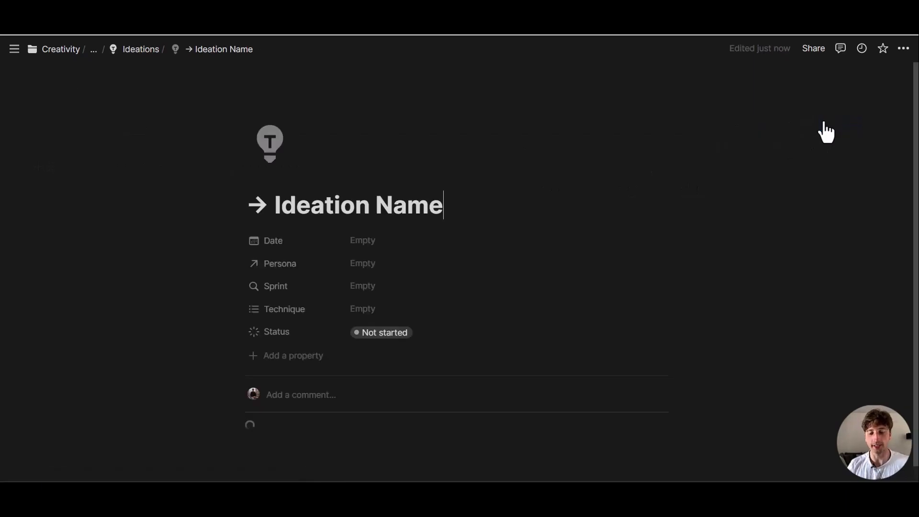
key("ctrl+a")
type("Sess")
key("BackSpace")
key("BackSpace")
key("BackSpace")
key("BackSpace")
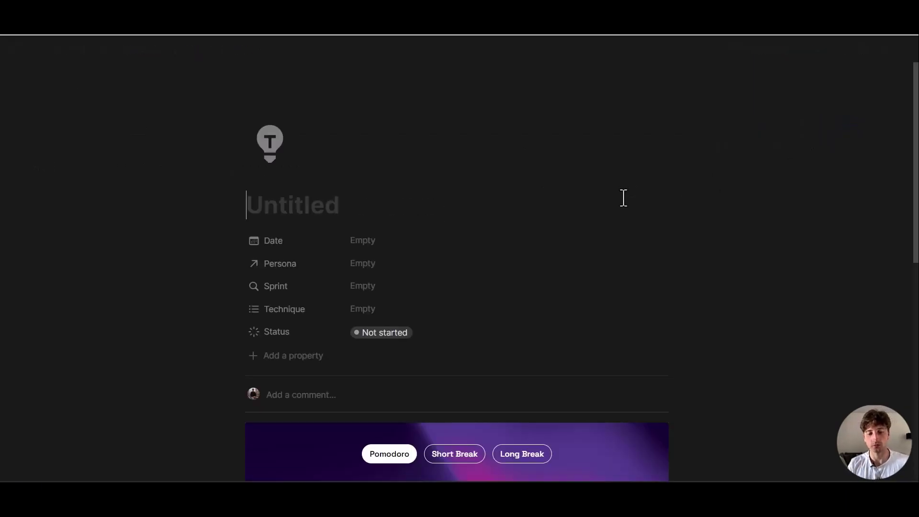
type("autonomous vehicle without wheels")
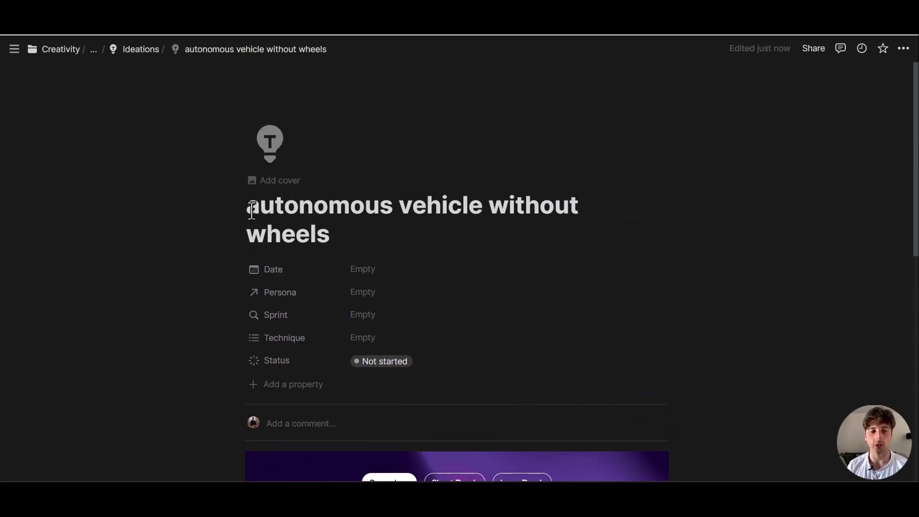
left_click_drag(248, 206, 387, 232)
left_click(388, 232)
Step: Add the AI brainstorming block with the title as prompt, generating Hovercraft, Airship, Drone, Jetpack
scroll(388, 234, "down", 10)
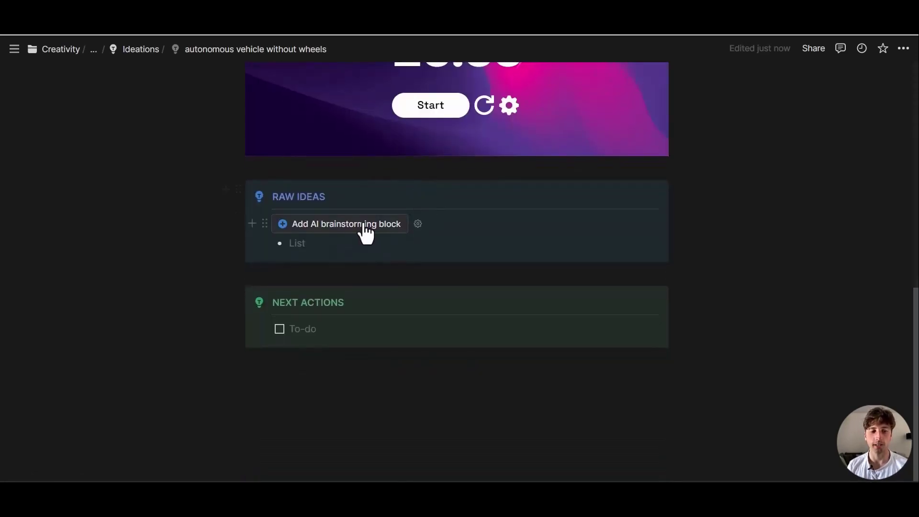
left_click(361, 224)
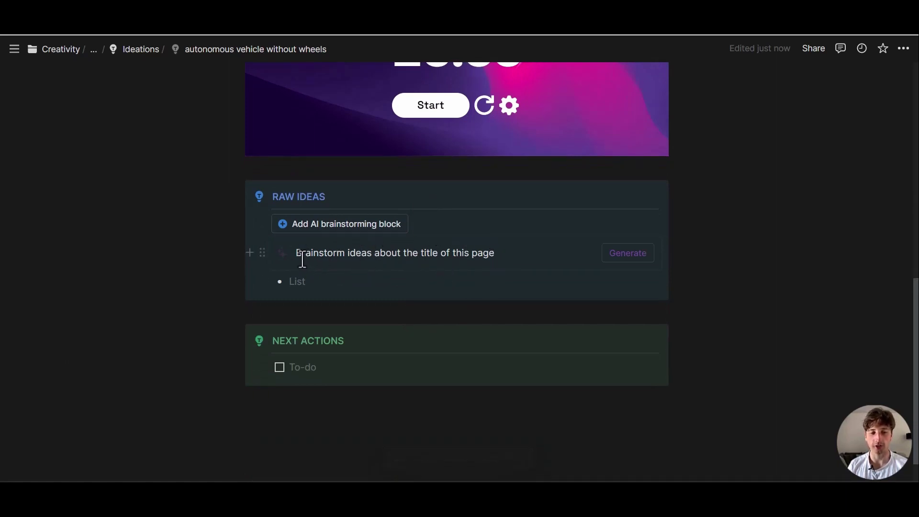
scroll(411, 258, "up", 10)
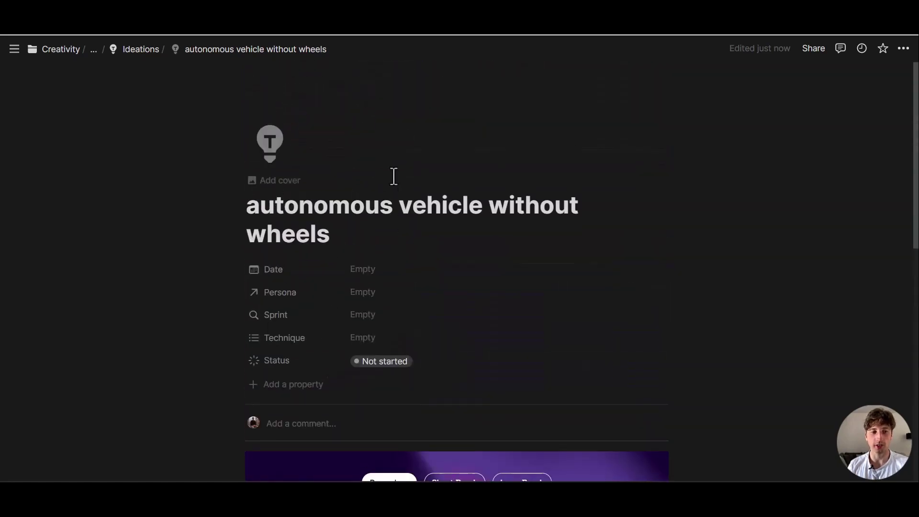
triple_click(381, 220)
key("ctrl+c")
scroll(384, 223, "down", 7)
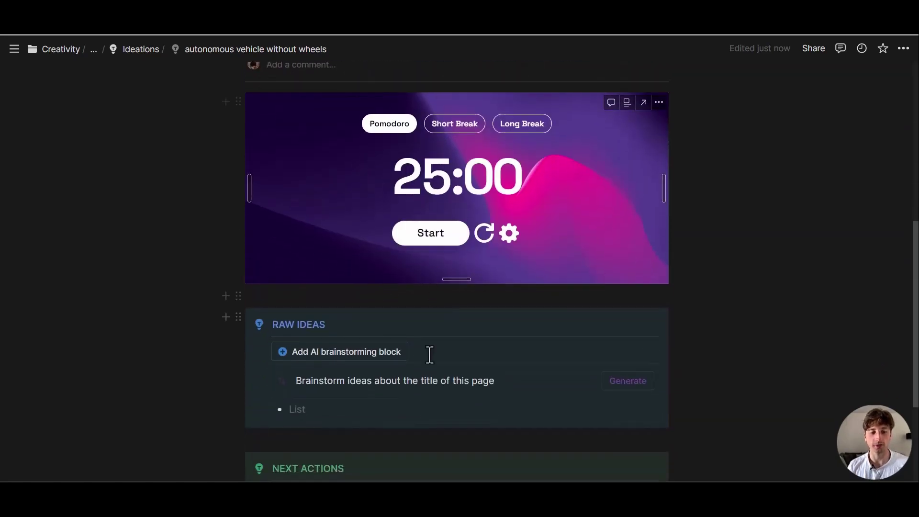
left_click_drag(403, 381, 504, 378)
key("ctrl+v")
scroll(512, 363, "down", 2)
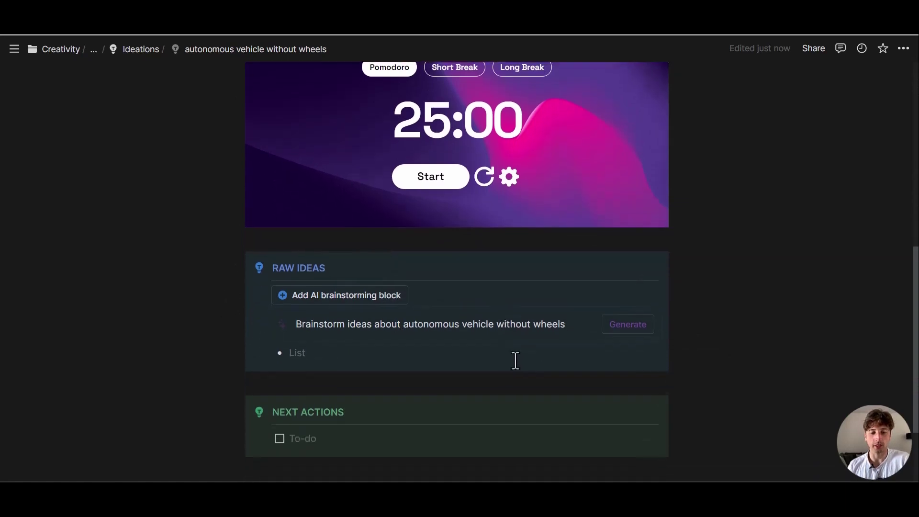
left_click(625, 324)
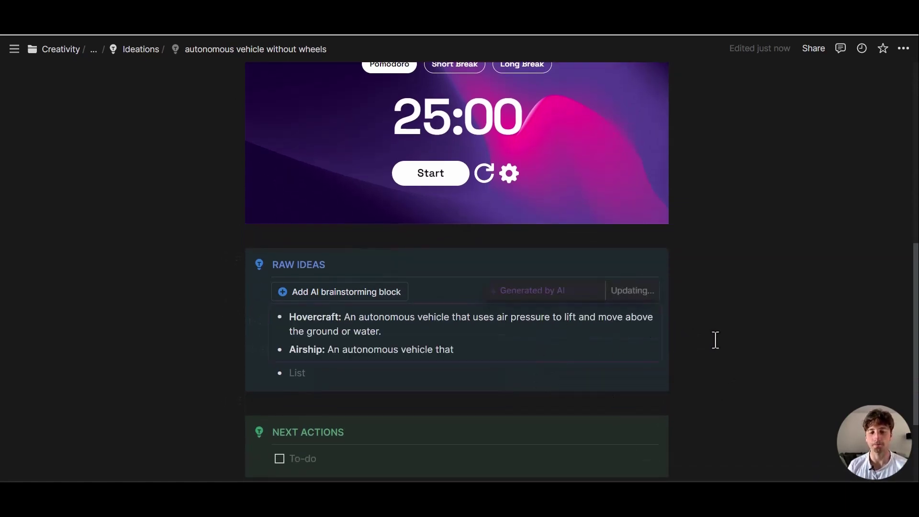
scroll(723, 334, "down", 2)
Step: Scroll down to review the four AI-generated vehicle concepts under RAW IDEAS
scroll(723, 333, "down", 1)
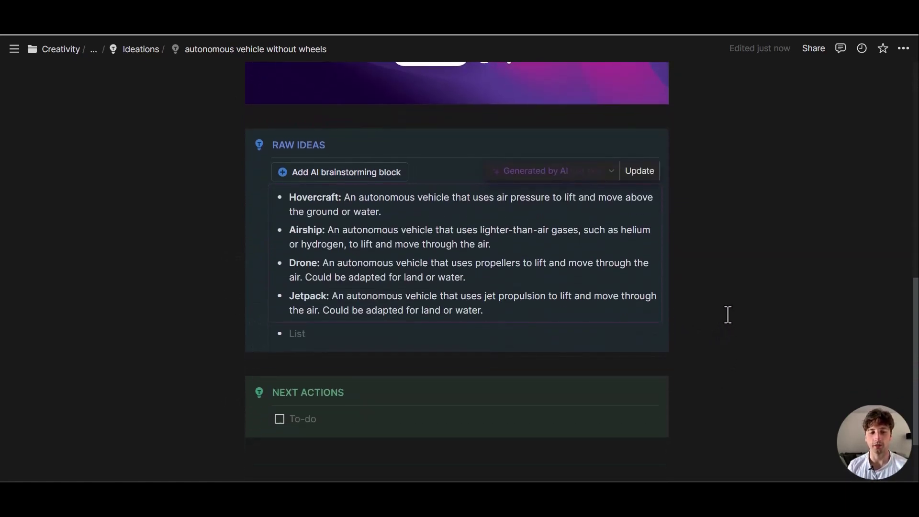